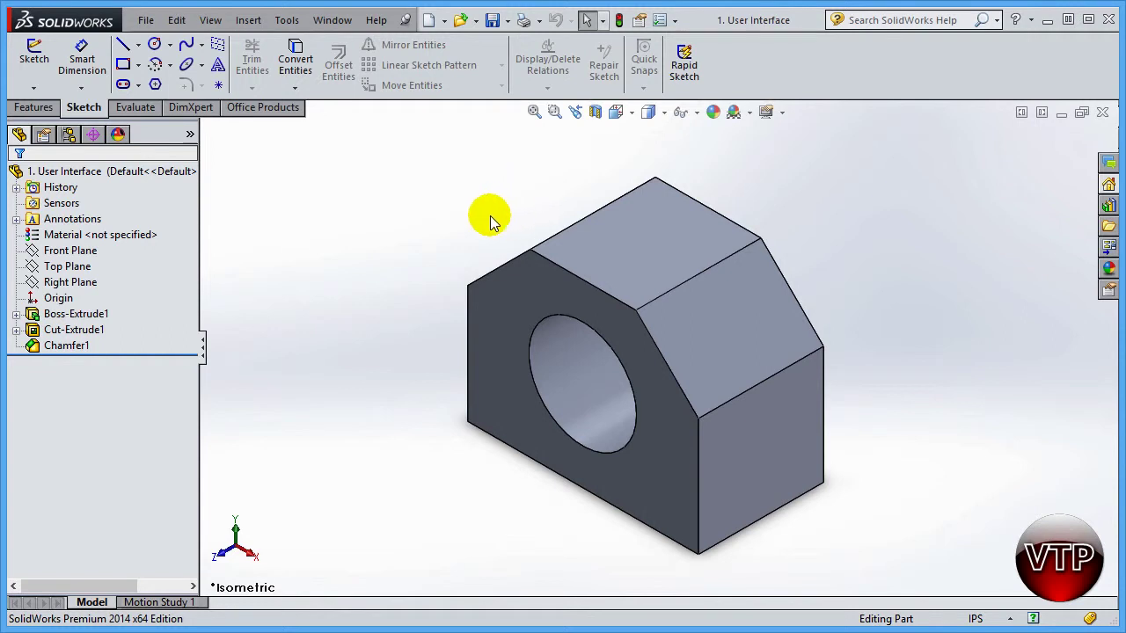
Step: Fit the whole part in view, zoom in closely on the chamfered face, and restore the fitted view
left_click(534, 112)
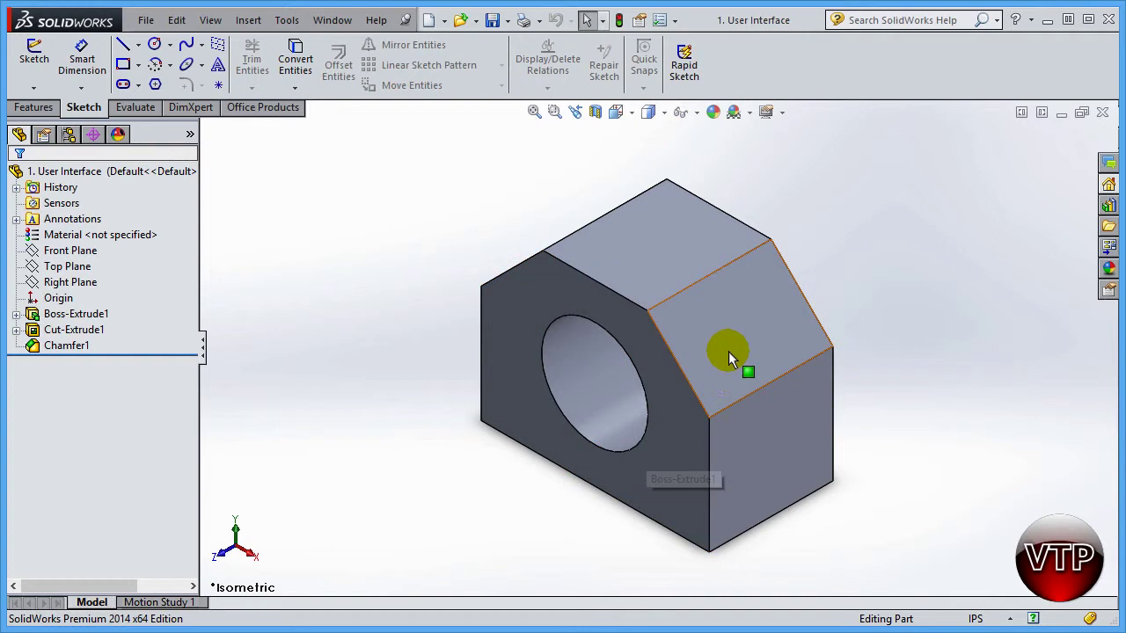
scroll(728, 351, "down", 10)
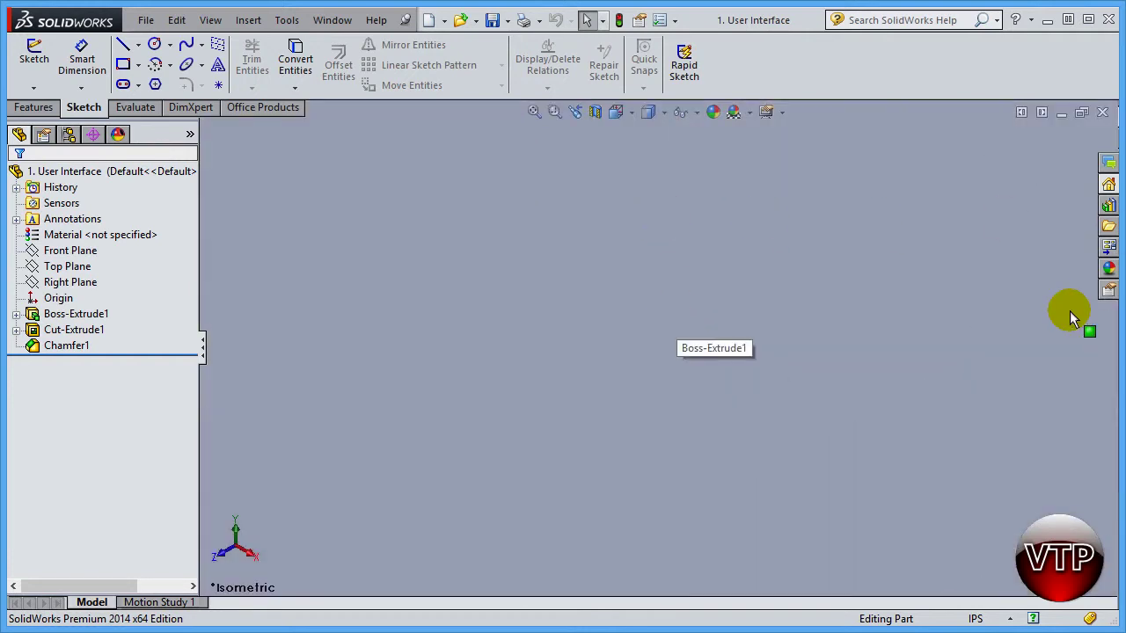
left_click(534, 112)
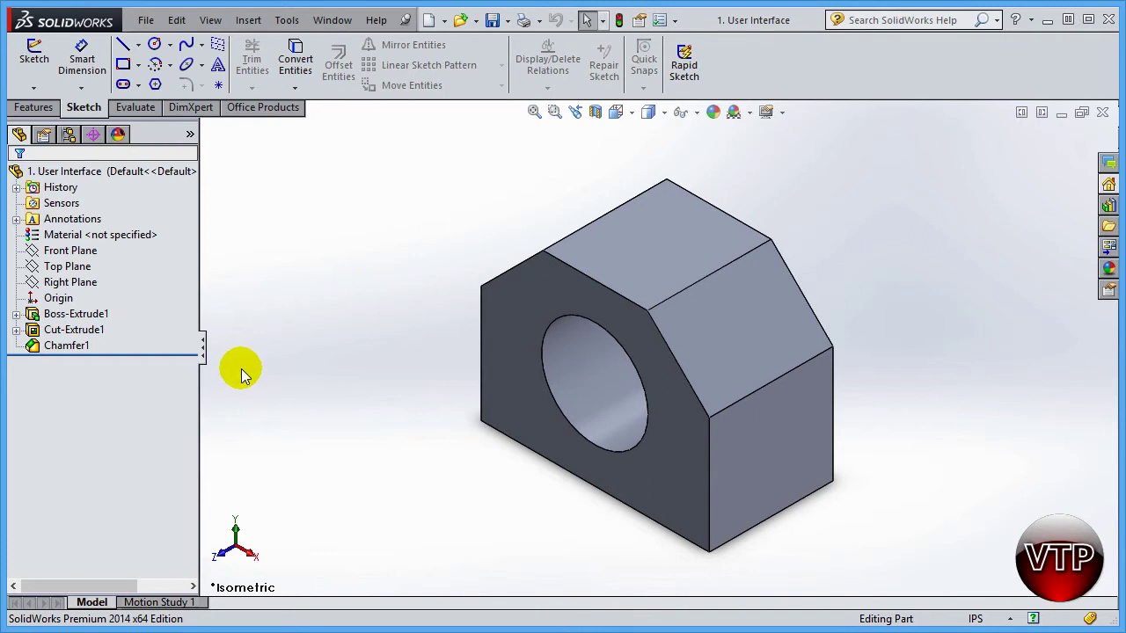
Step: Use Zoom to Area on the front corner where the top face meets the right chamfer, and fit the whole part again
left_click(554, 114)
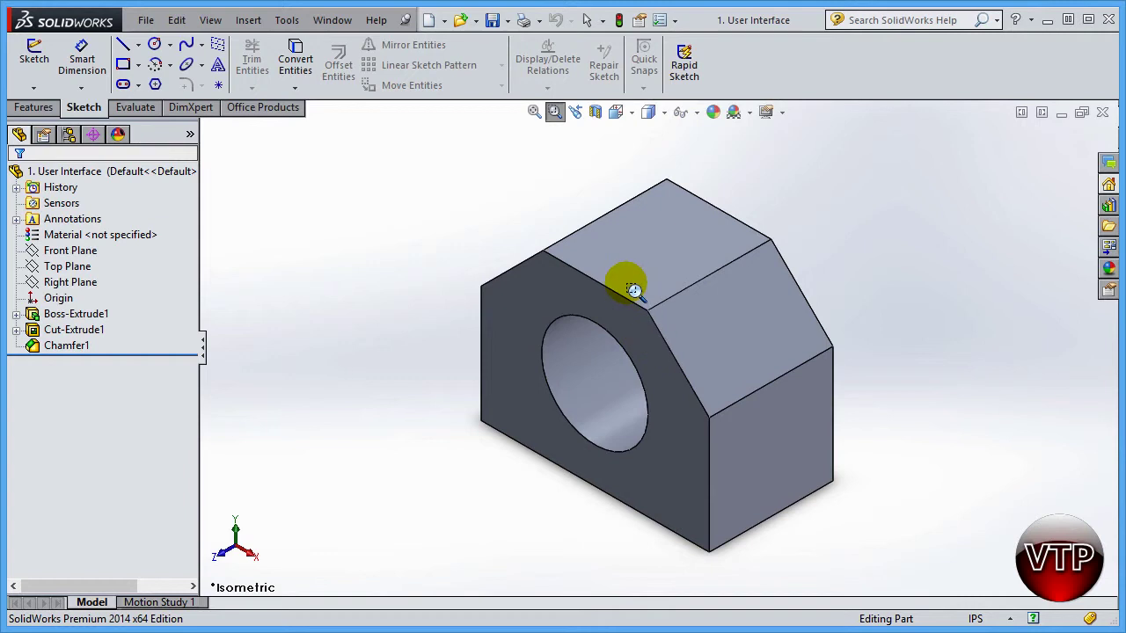
left_click_drag(633, 291, 708, 361)
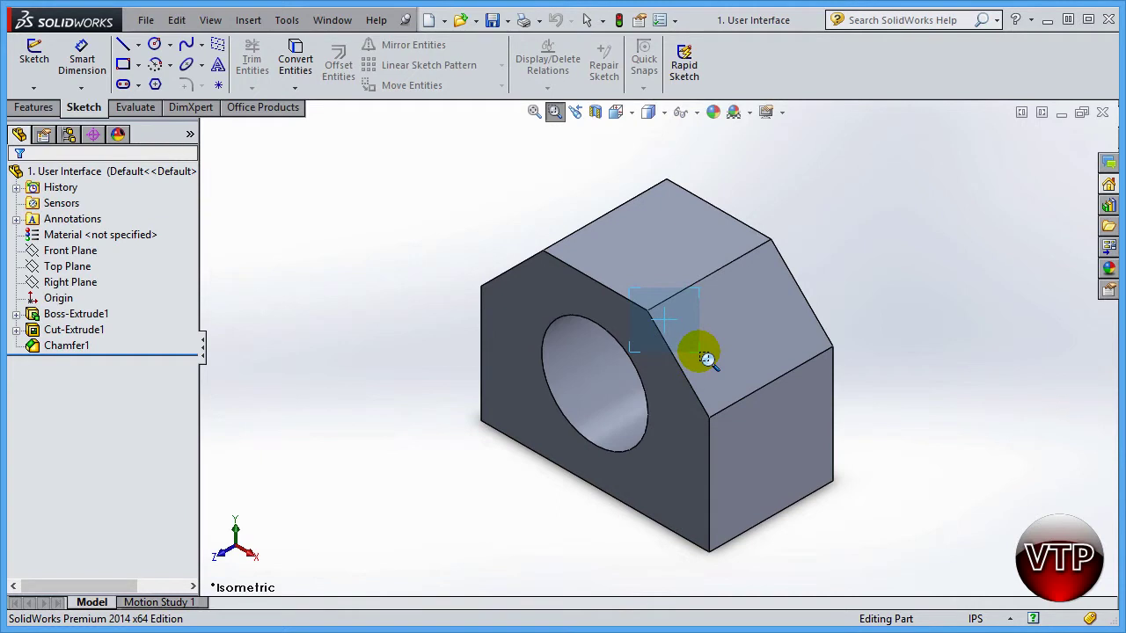
left_click_drag(708, 361, 670, 334)
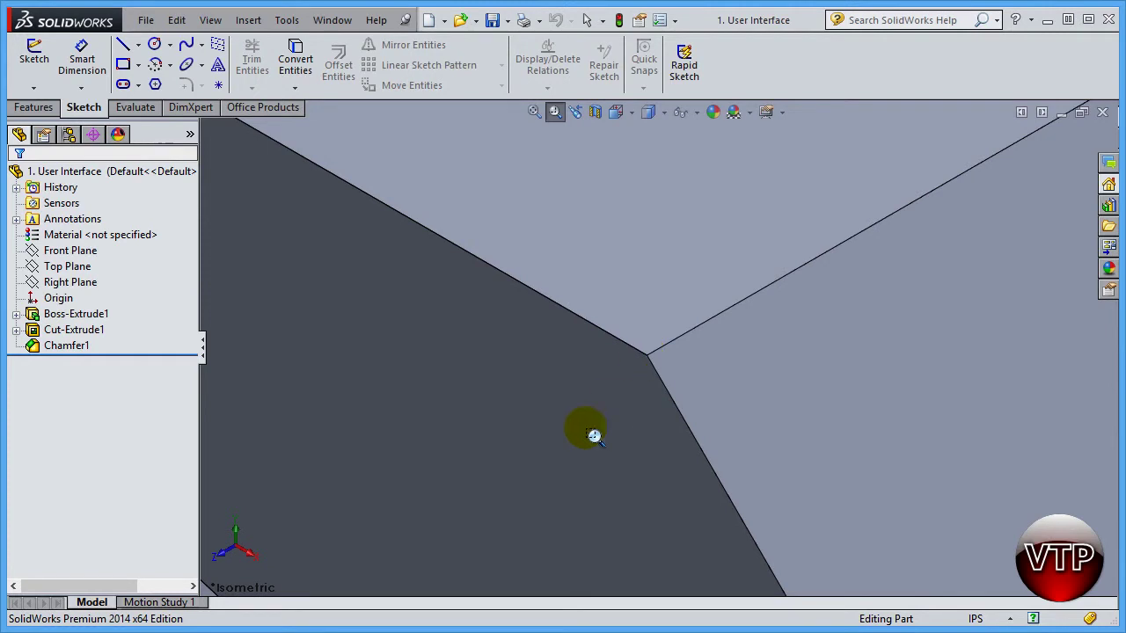
left_click(533, 114)
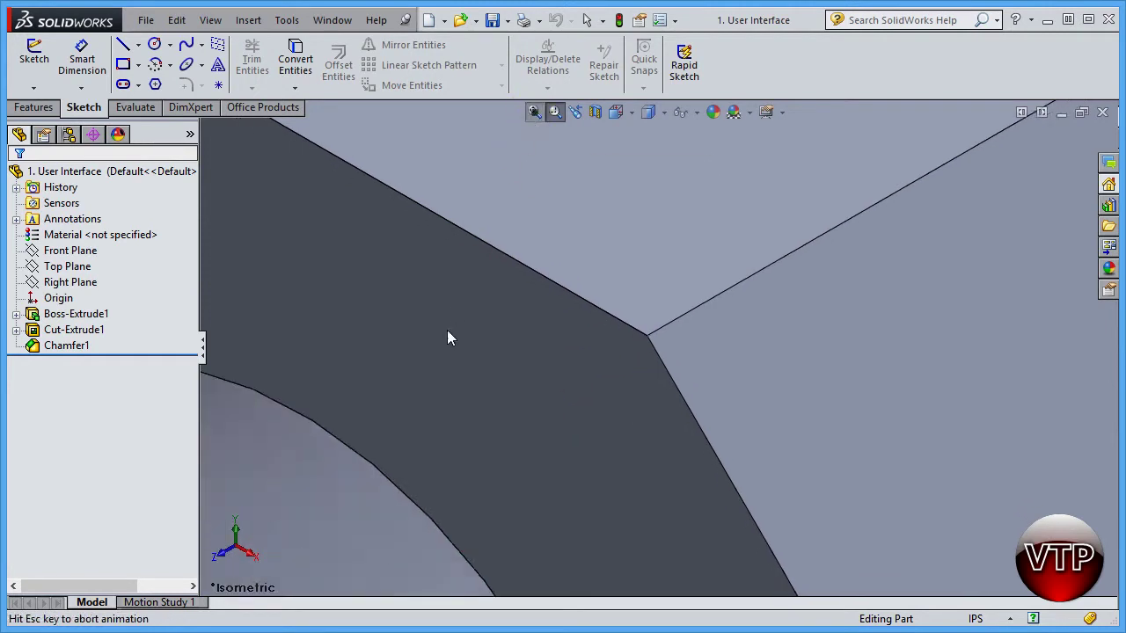
Step: Use Zoom to Area on the front face's left corner below the chamfer, and return to the full part view
left_click(555, 112)
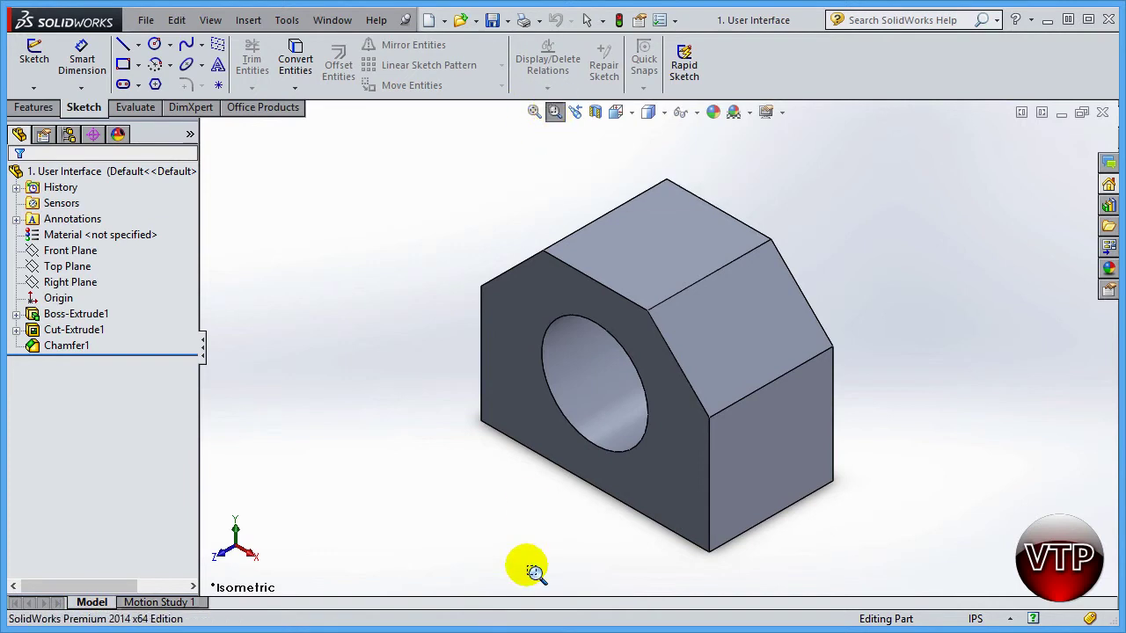
left_click_drag(457, 262, 502, 313)
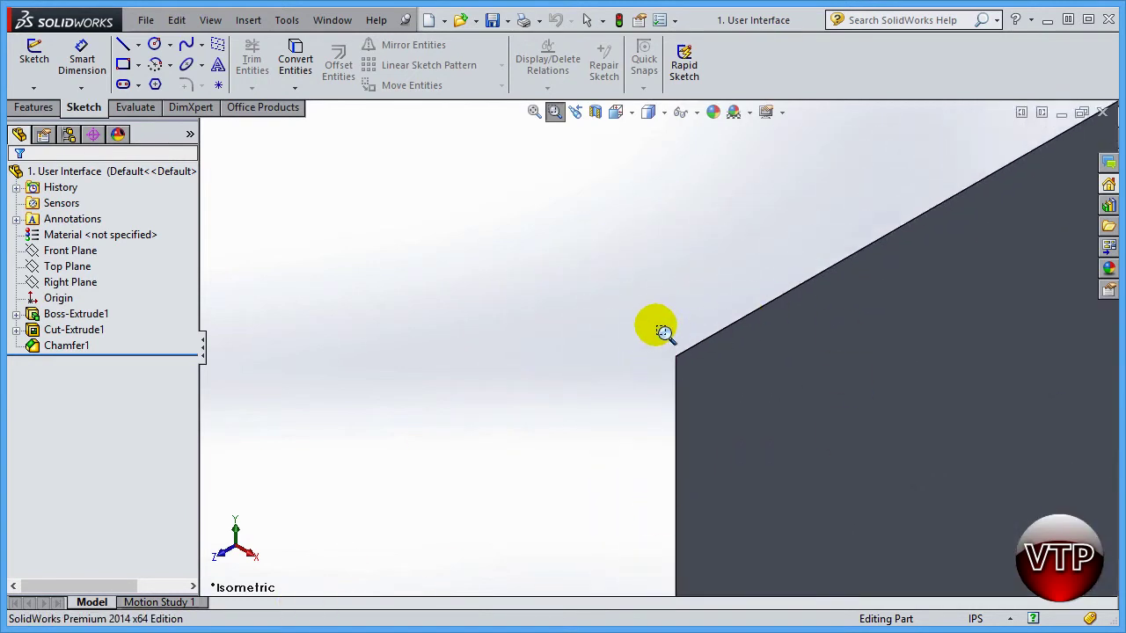
left_click_drag(640, 325, 724, 395)
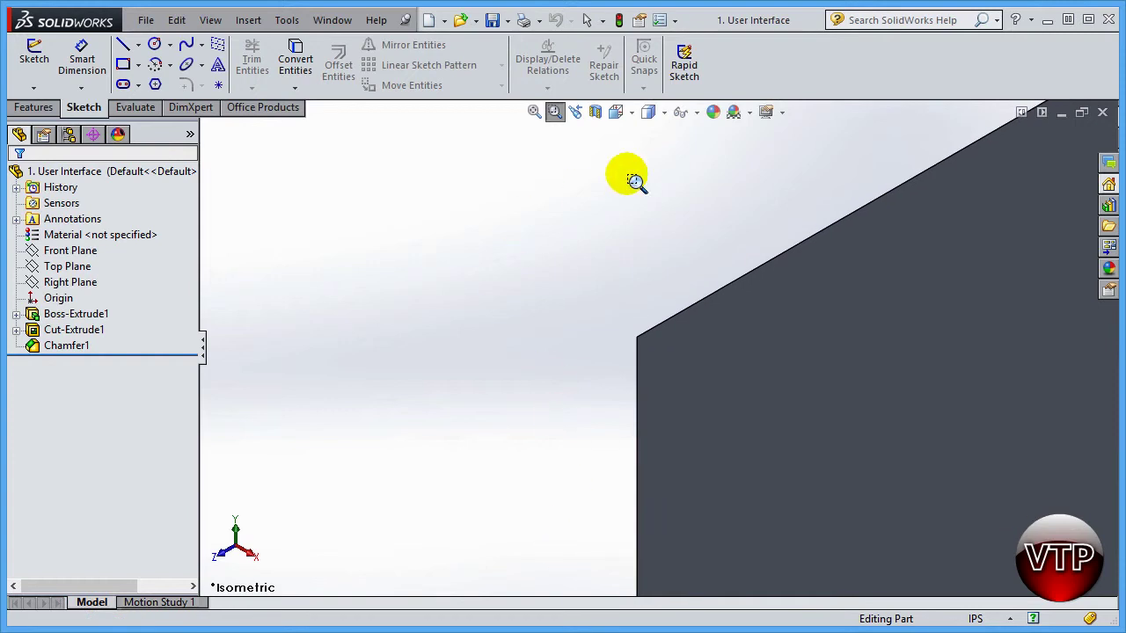
left_click(536, 112)
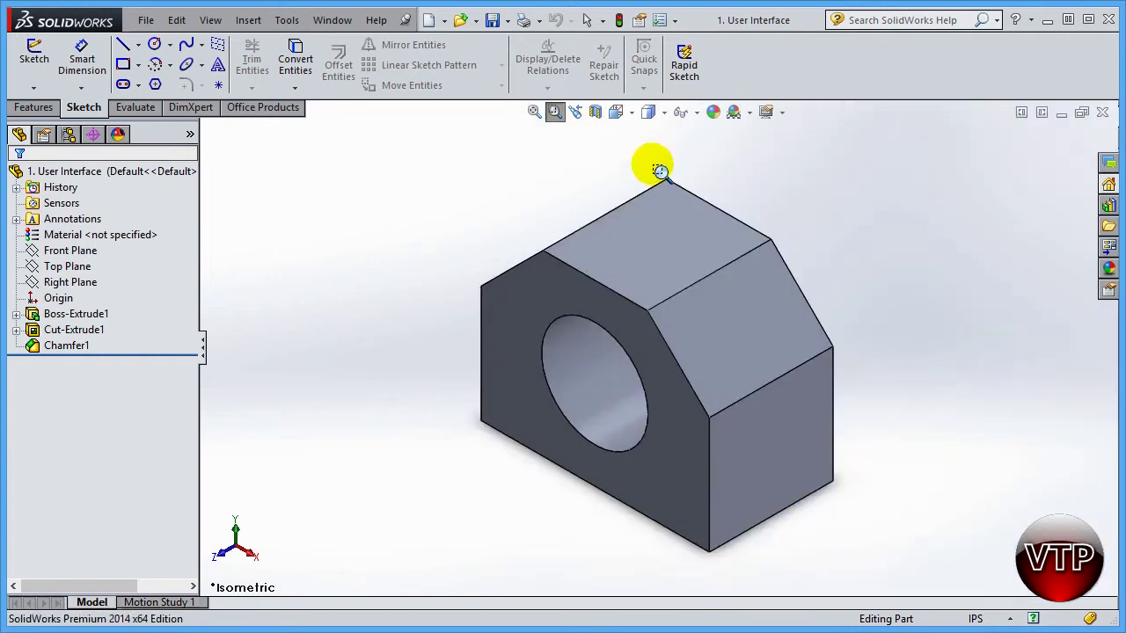
Step: Use Zoom to Area on the rear corner of the right chamfer, fit the part again, and leave the zoom tool
left_click_drag(737, 206, 805, 269)
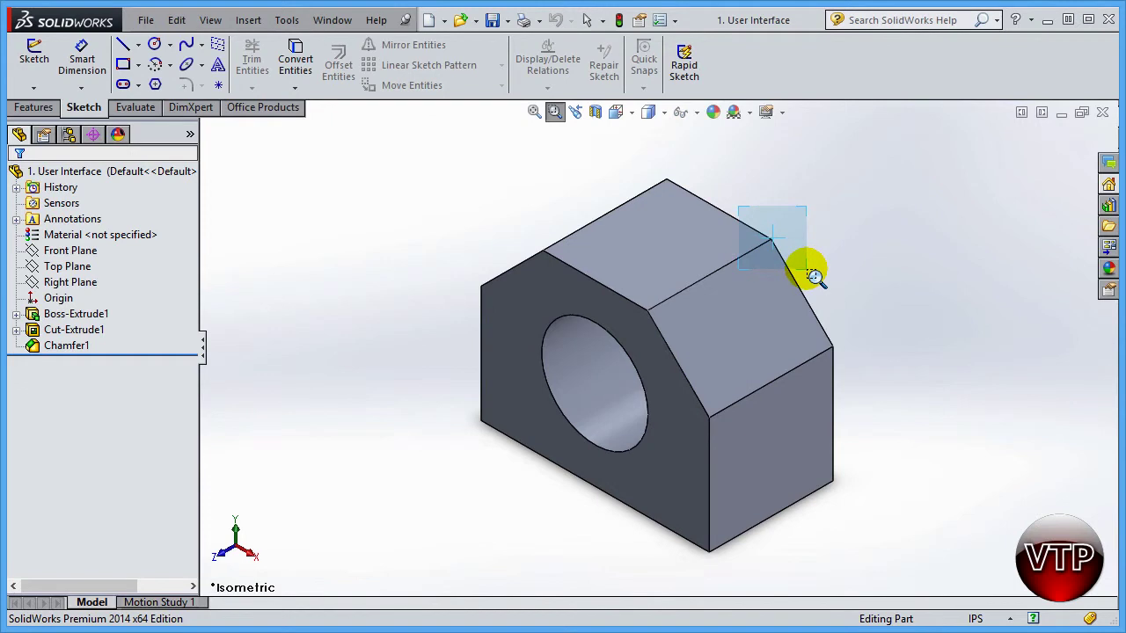
left_click_drag(806, 269, 809, 270)
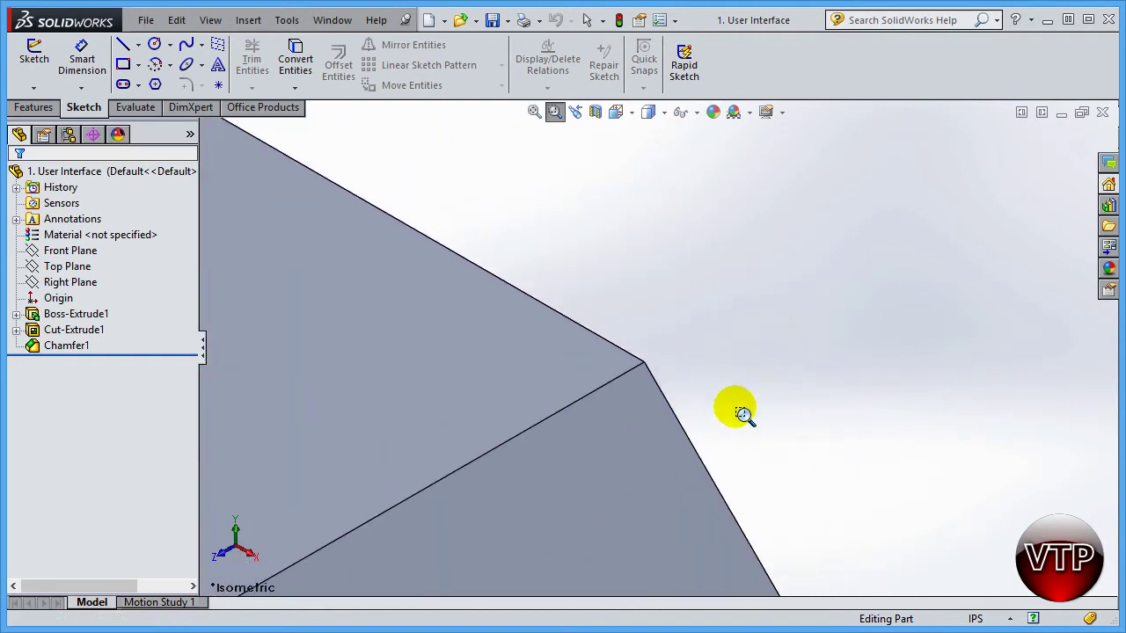
left_click(533, 111)
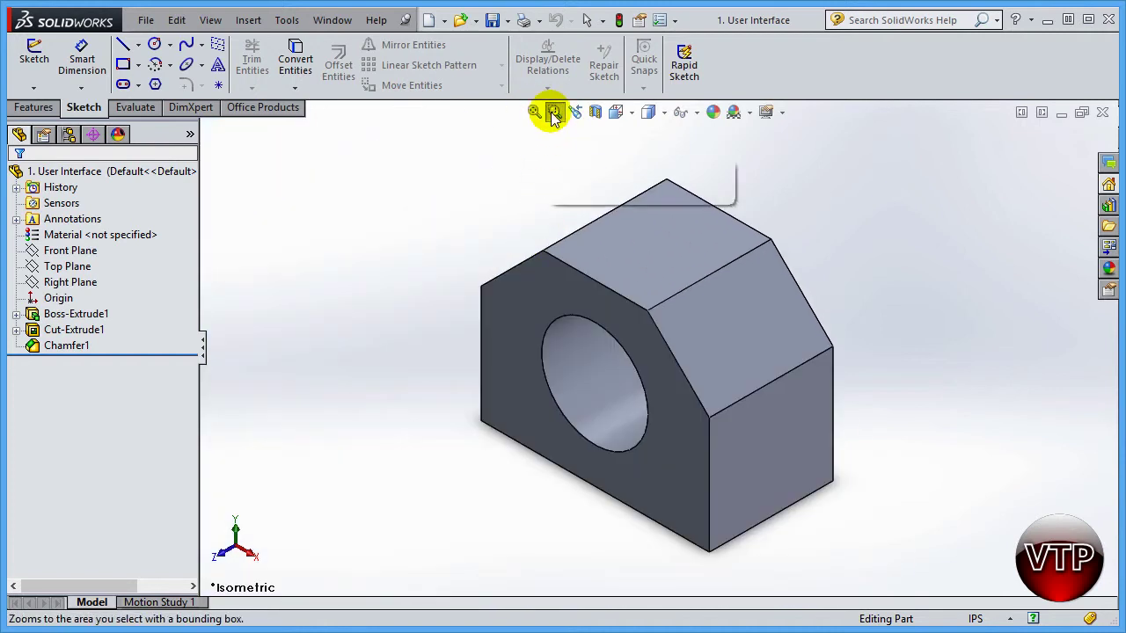
left_click(553, 112)
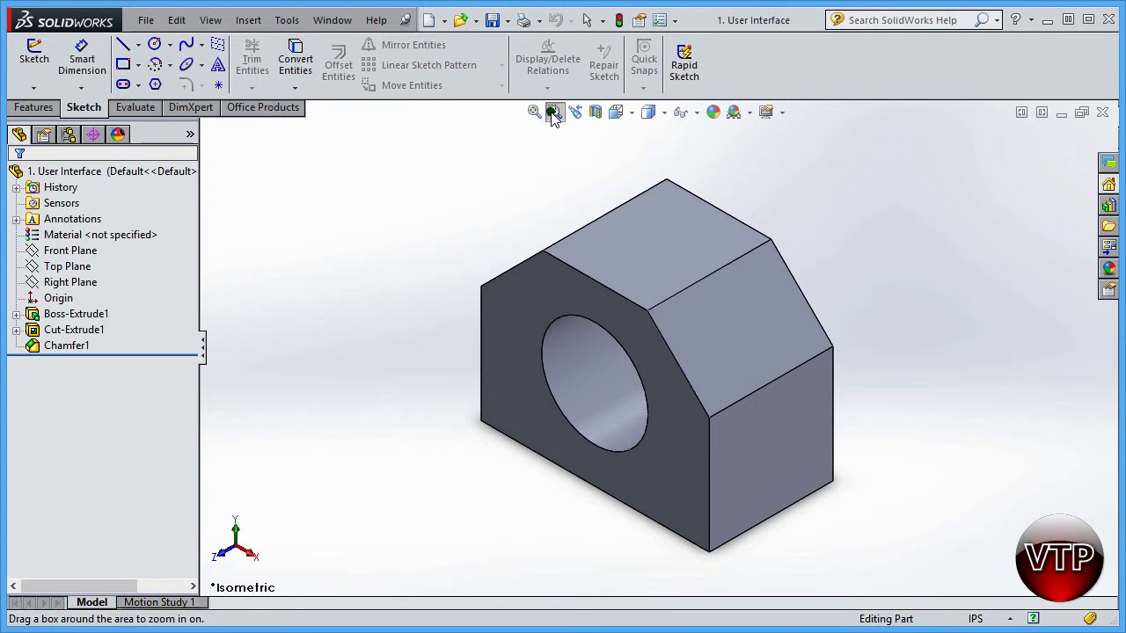
left_click(556, 113)
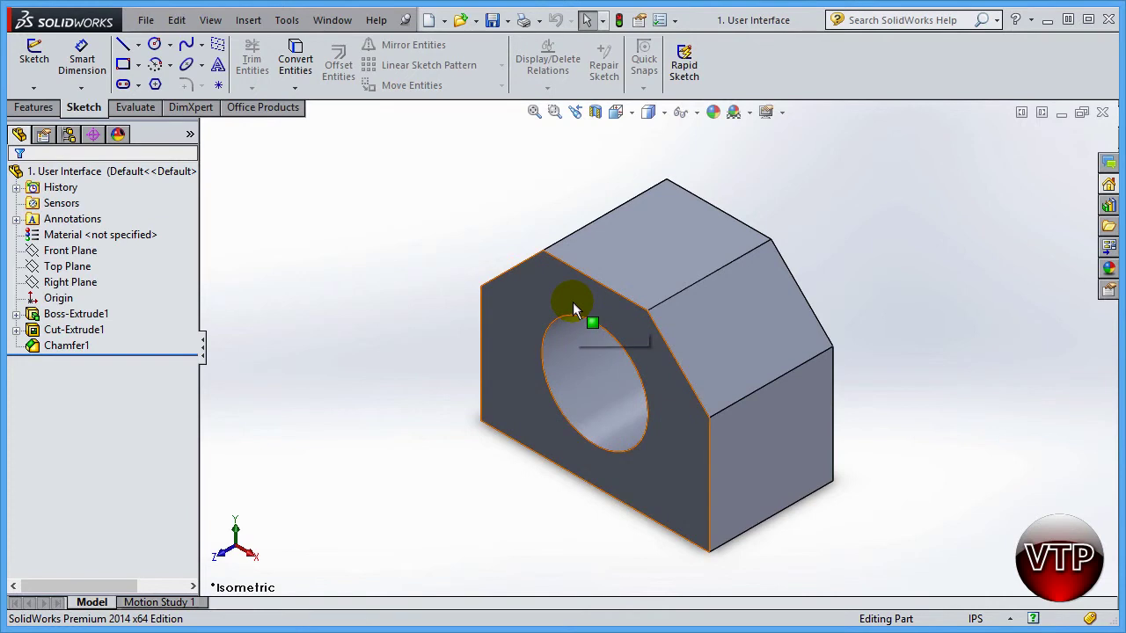
Step: Step back repeatedly through the earlier zoom states of the part with Previous View
left_click(577, 120)
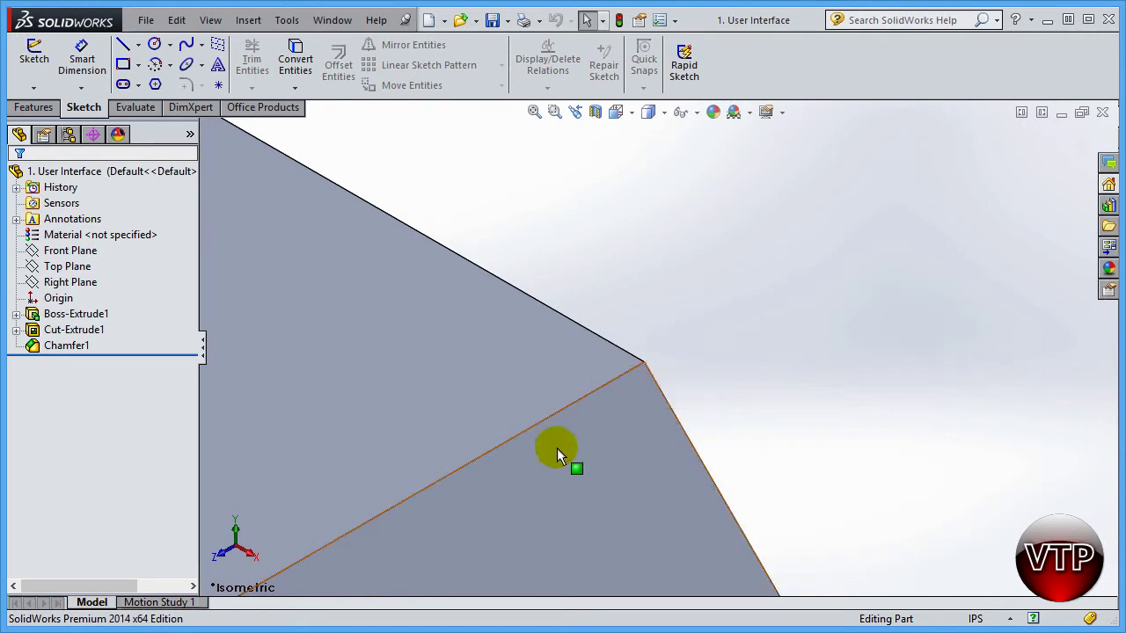
left_click(577, 112)
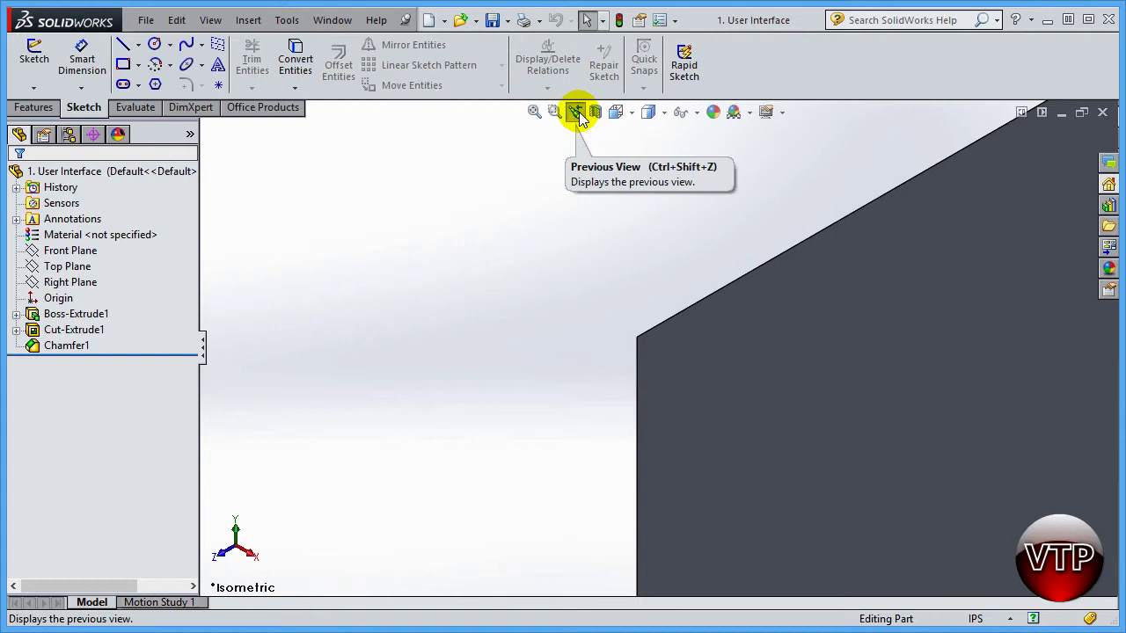
left_click(577, 118)
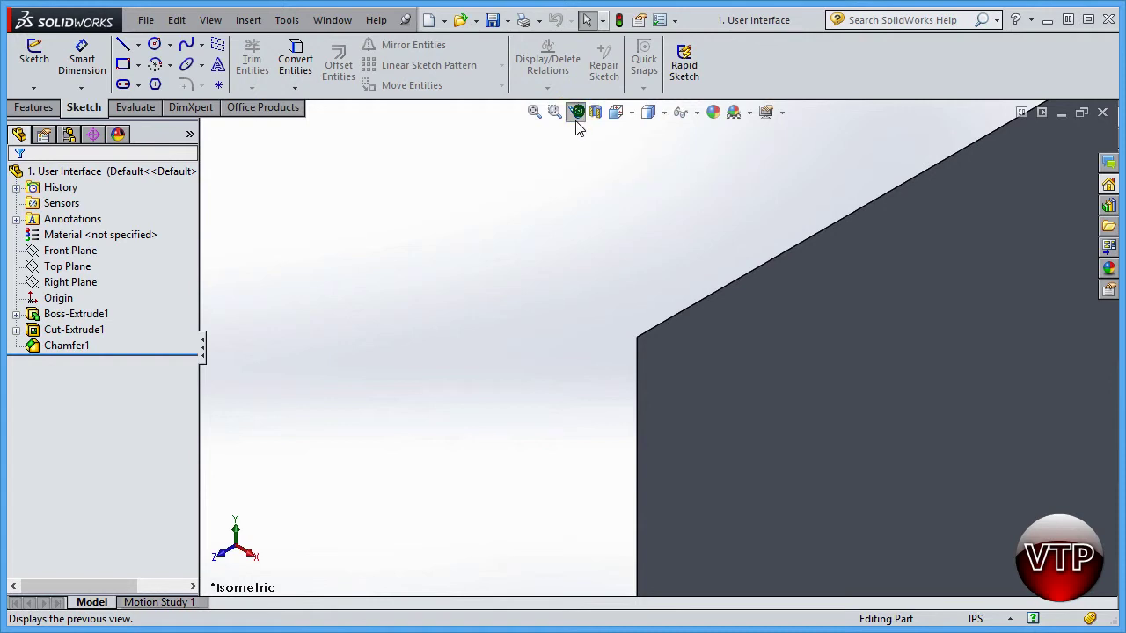
left_click(577, 116)
left_click(577, 114)
left_click(577, 114)
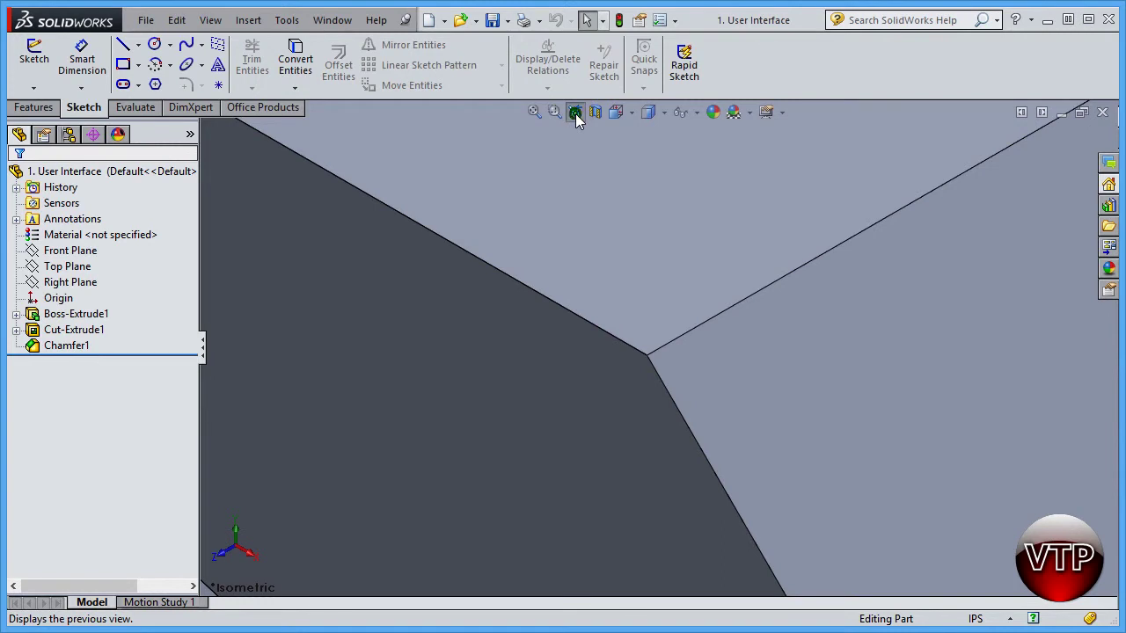
left_click(577, 119)
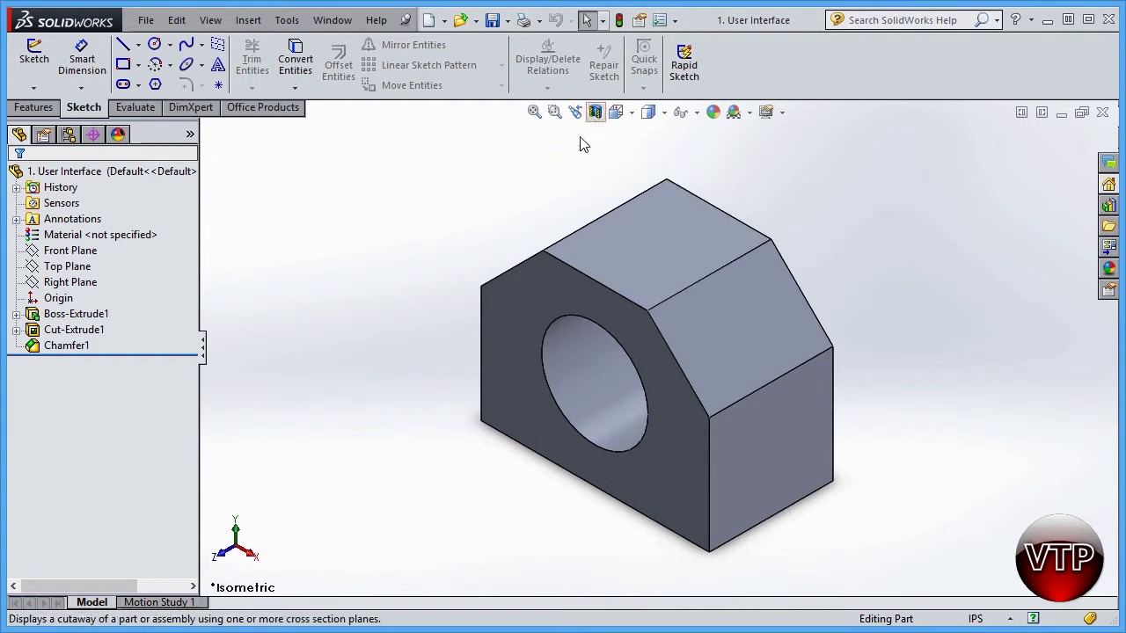
Step: Inspect a section view cut parallel to the Front Plane at a 1.11 in offset, and orbit around the part
left_click(596, 114)
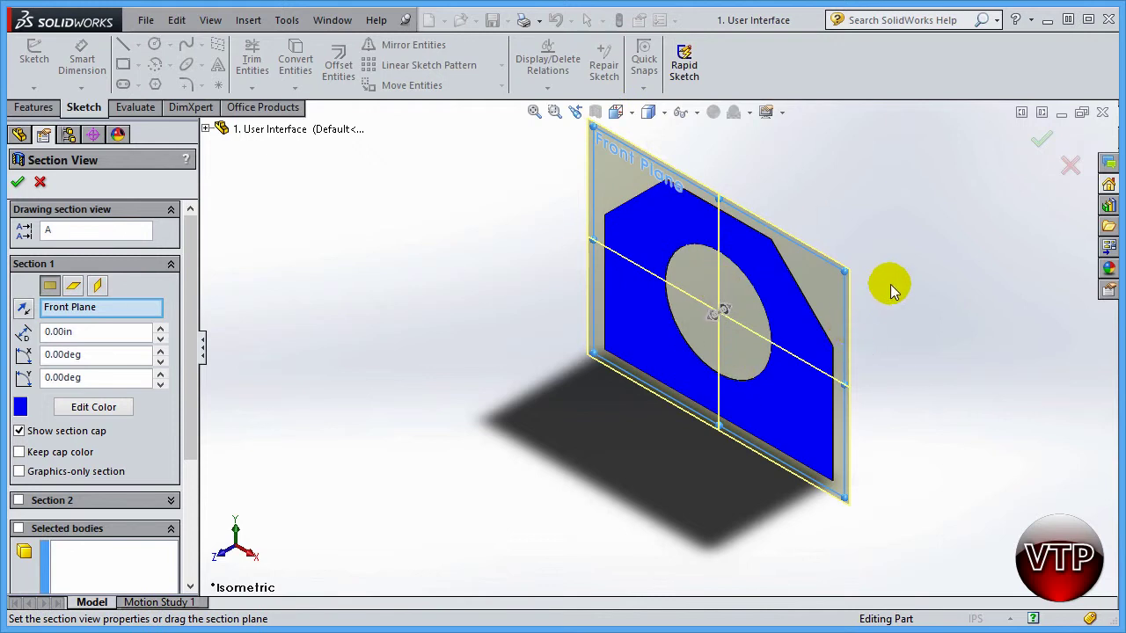
mouse_move(890, 291)
middle_mouse_down()
mouse_move(818, 376)
mouse_move(897, 312)
middle_mouse_up()
left_click_drag(716, 322, 651, 350)
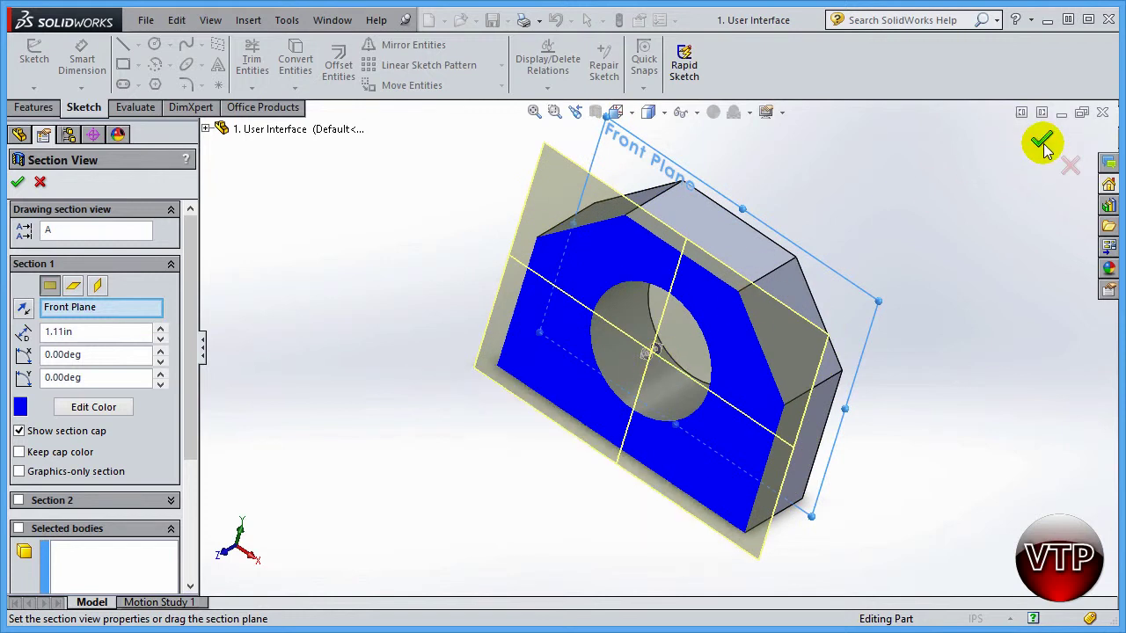
left_click(1042, 144)
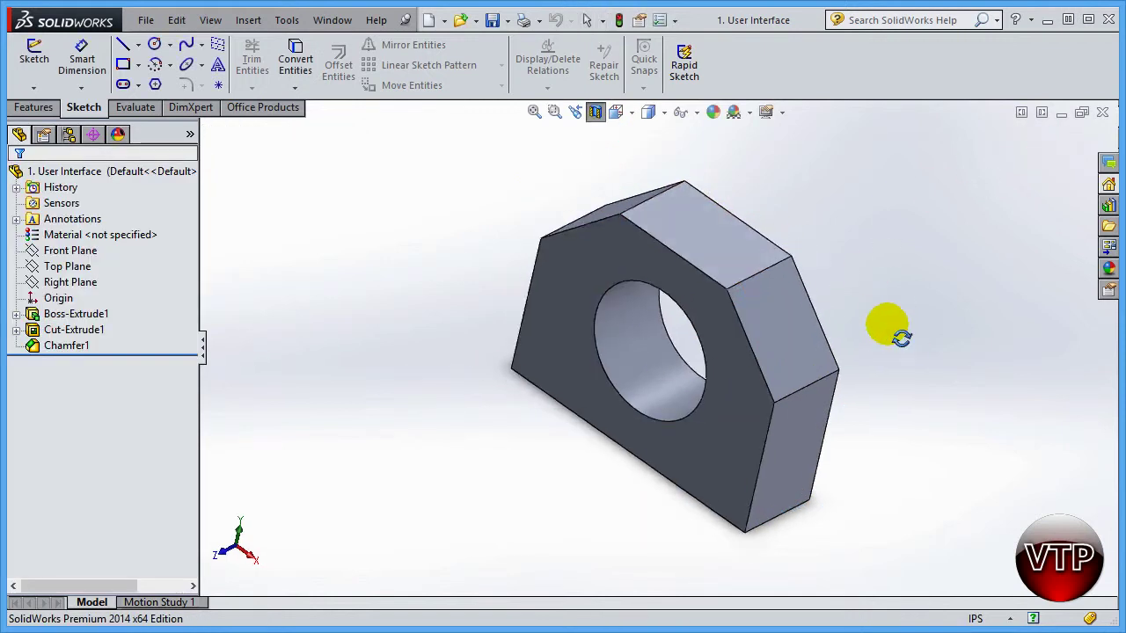
middle_click_drag(902, 337, 877, 261)
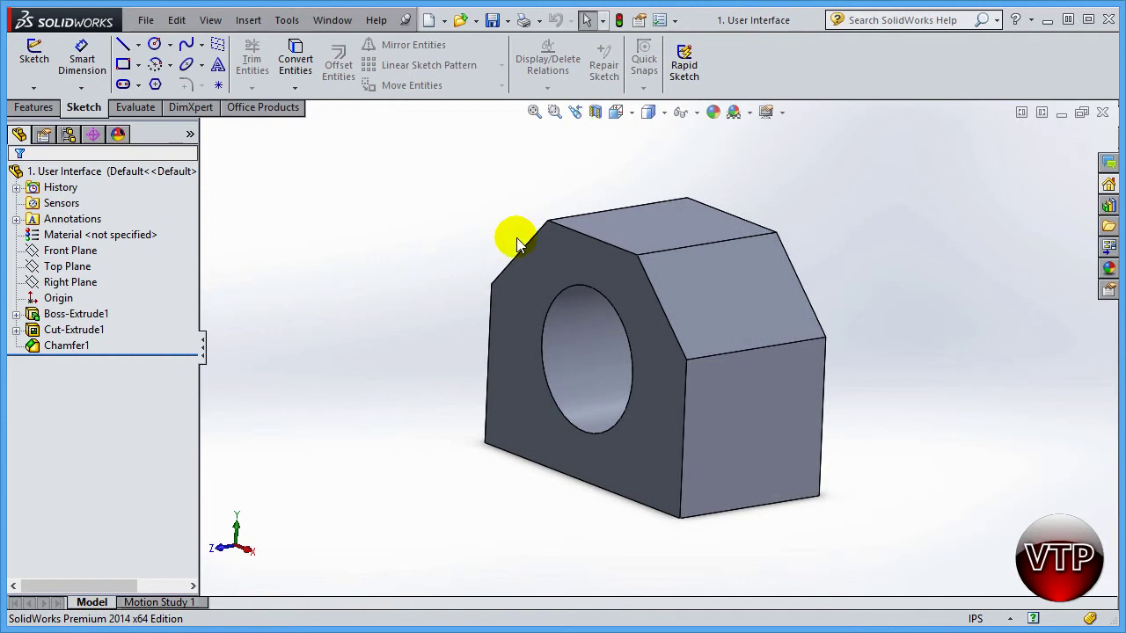
Step: View the part in the Front, Top and Left standard orientations in turn
left_click(630, 115)
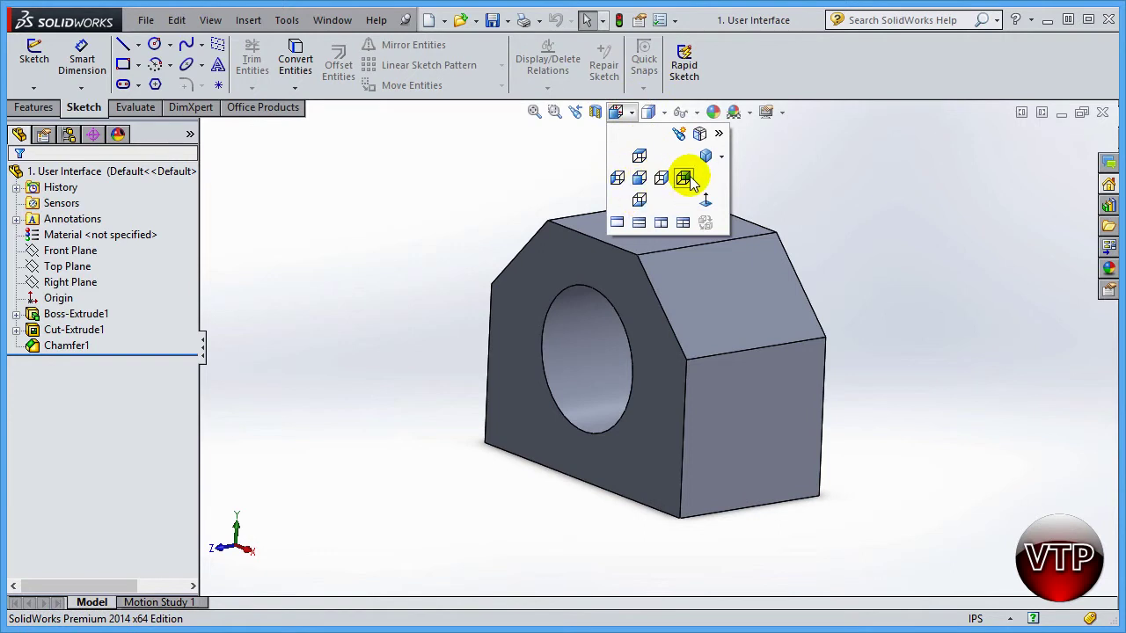
left_click(640, 181)
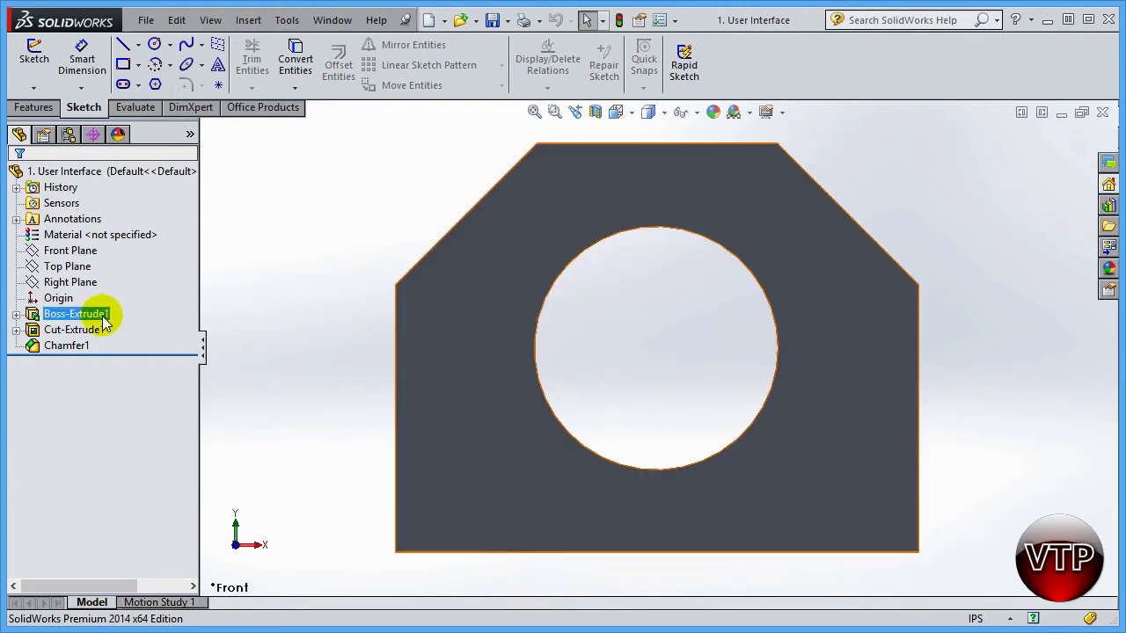
left_click(616, 111)
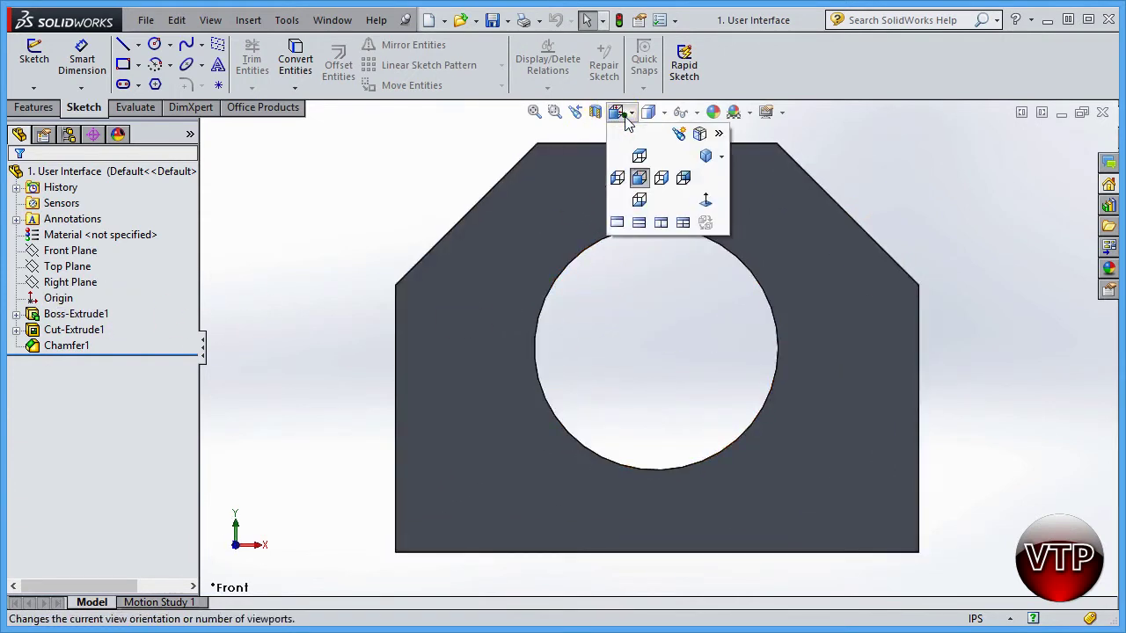
left_click(639, 159)
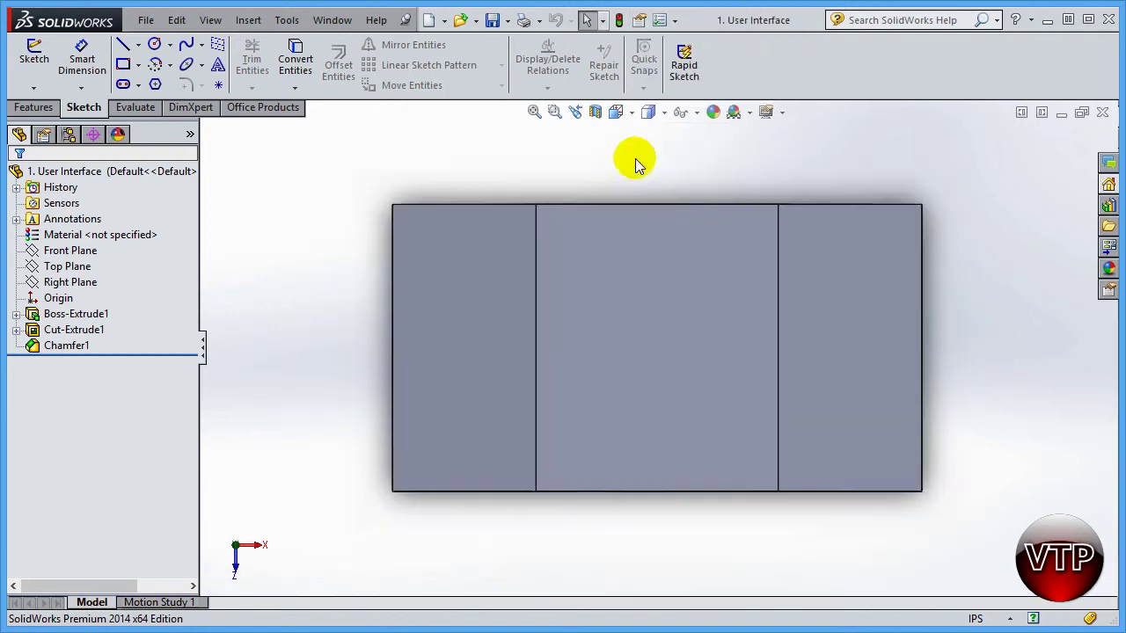
left_click(616, 112)
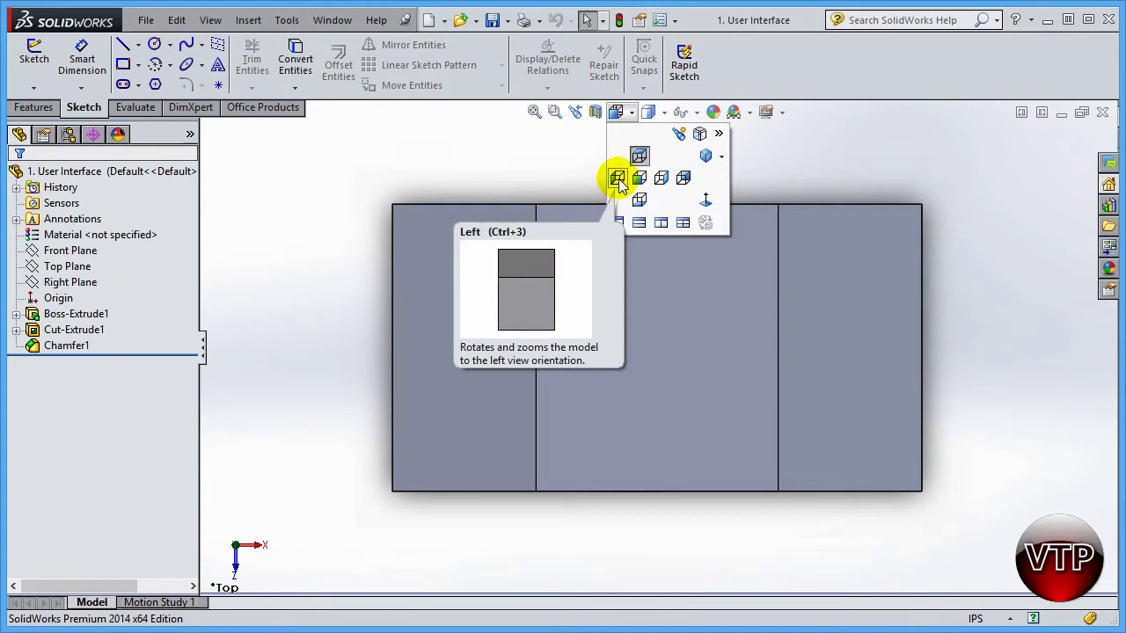
left_click(617, 179)
Step: Continue through the standard orientations, viewing the part from the Right, Back and Bottom
left_click(616, 112)
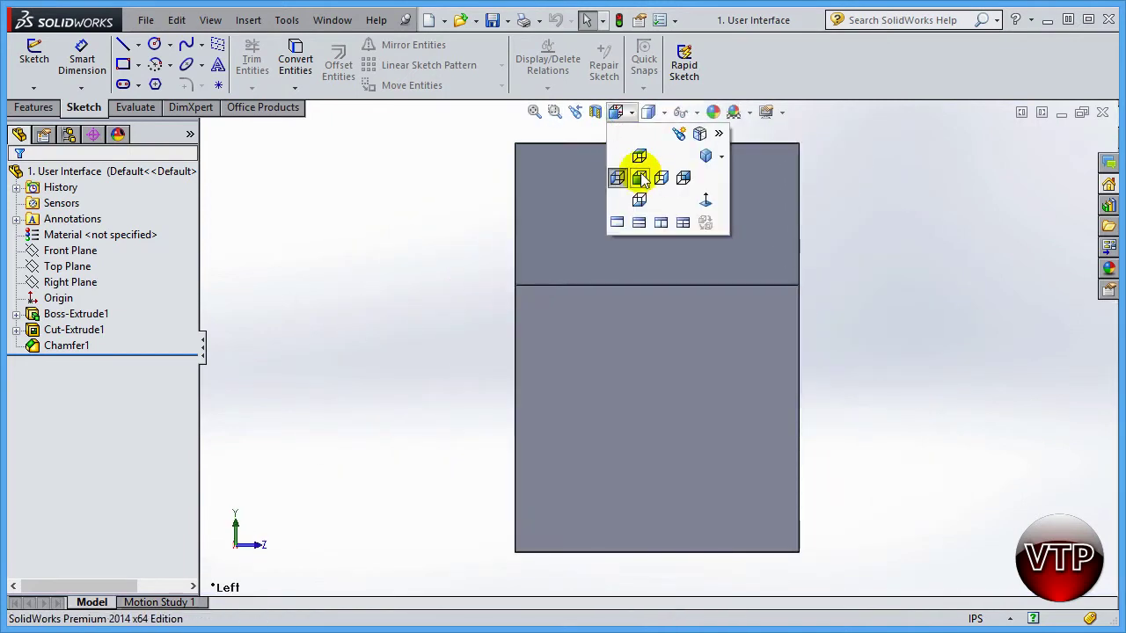
left_click(641, 178)
left_click(617, 112)
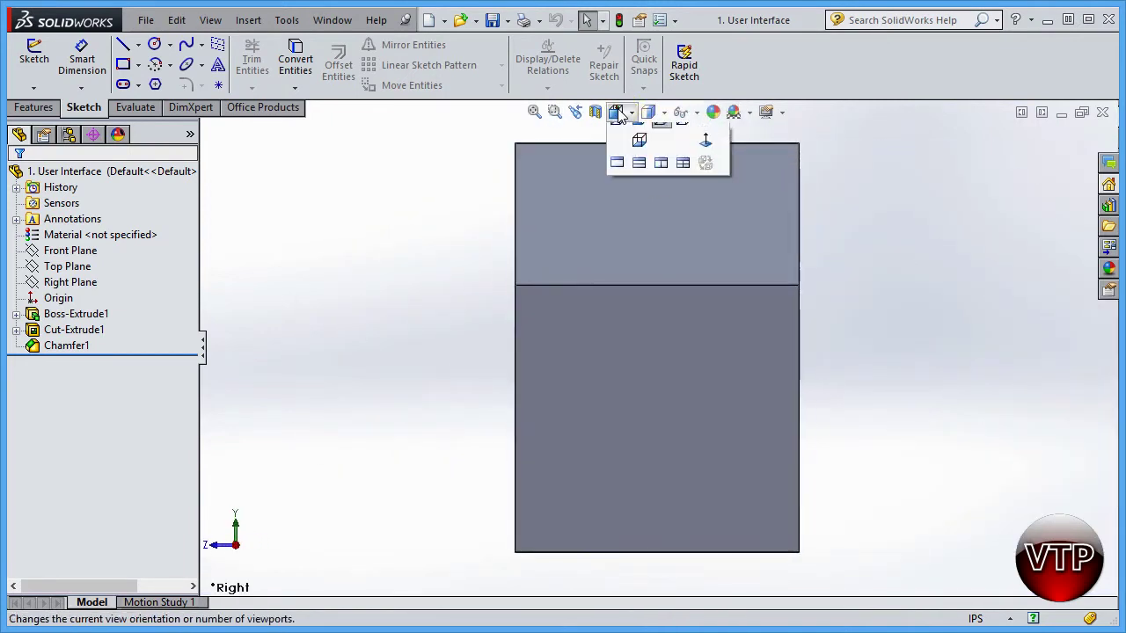
left_click(674, 181)
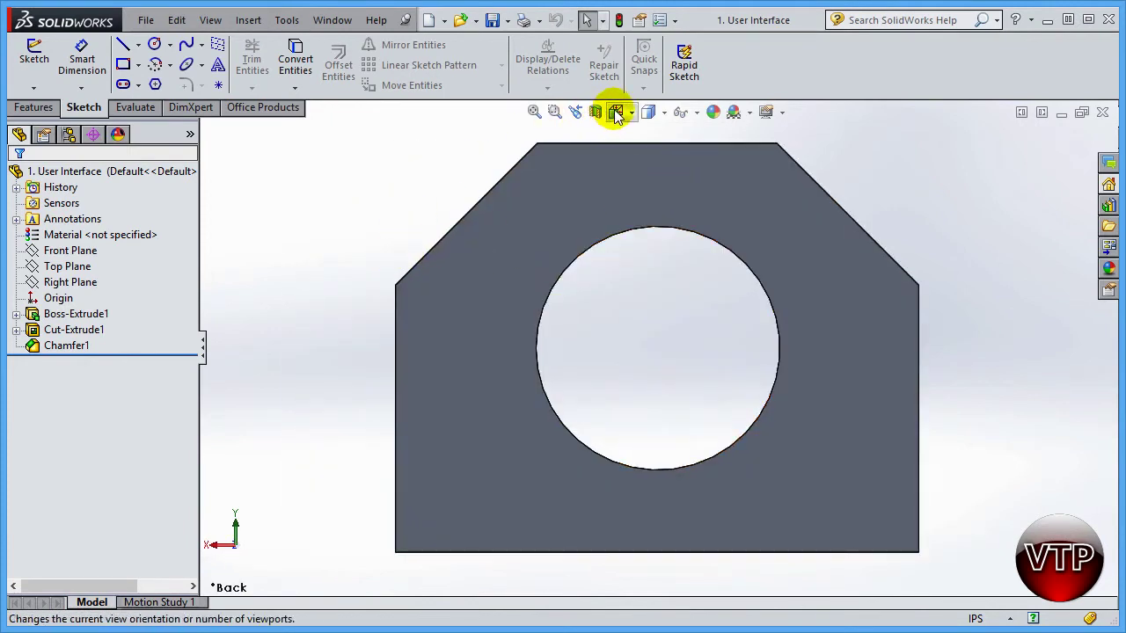
left_click(617, 113)
left_click(640, 200)
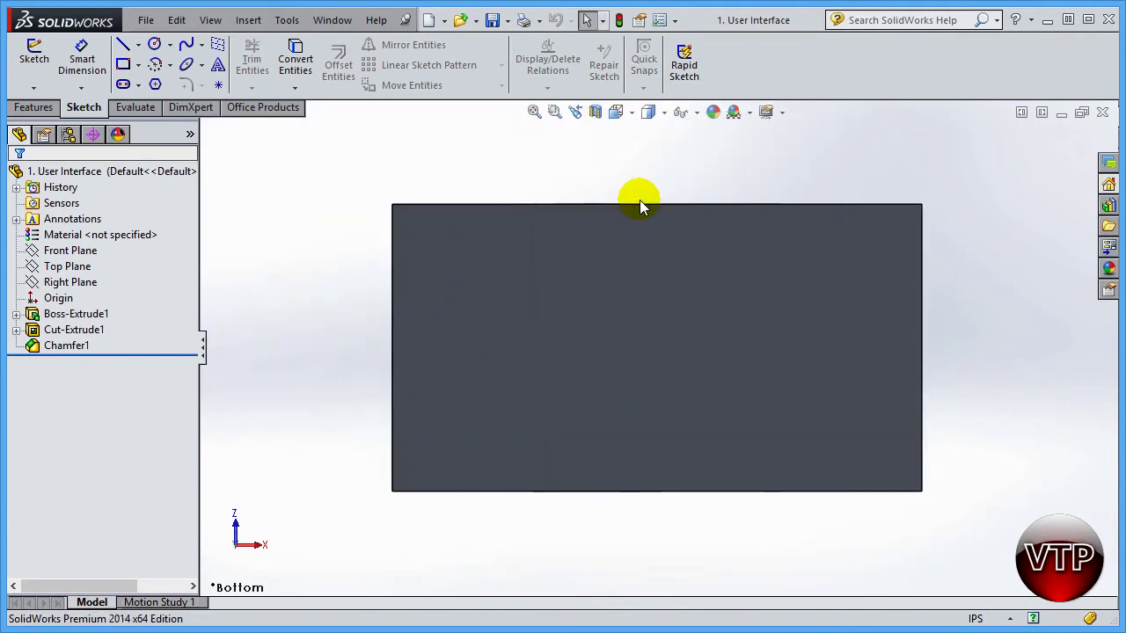
Step: Display the part in the Four View viewport layout, and return to Single View
left_click(616, 111)
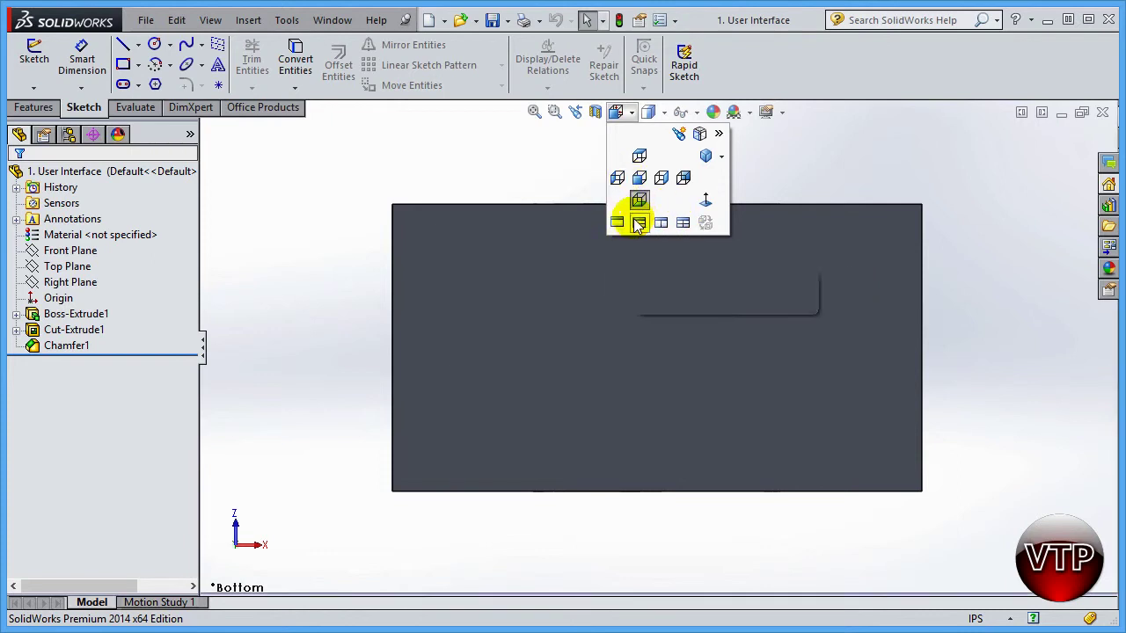
left_click(683, 223)
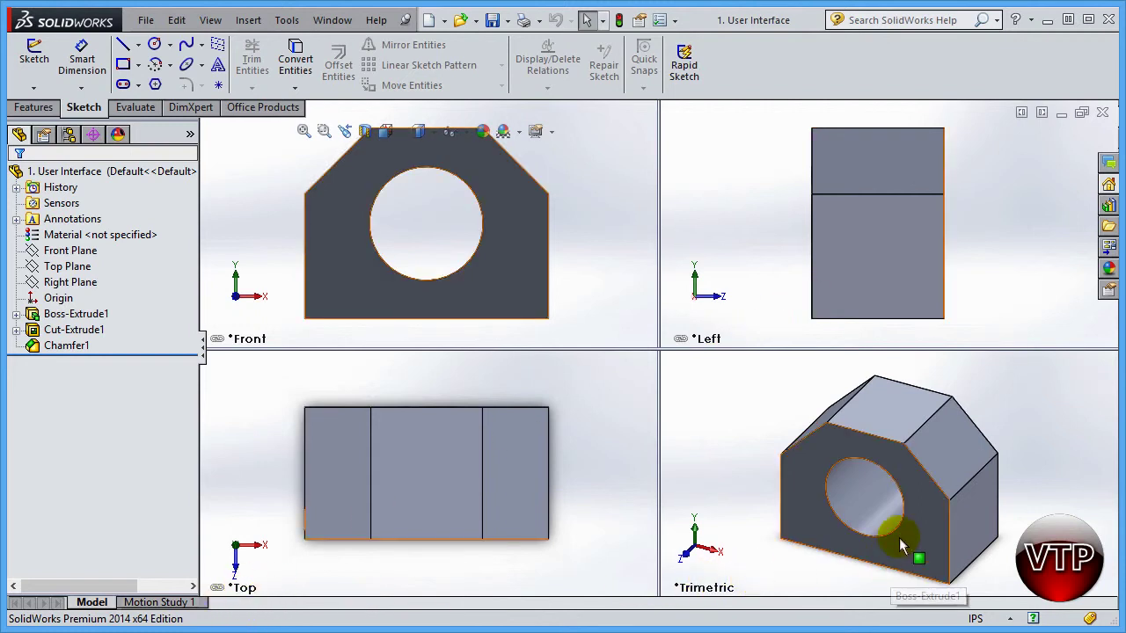
left_click(389, 132)
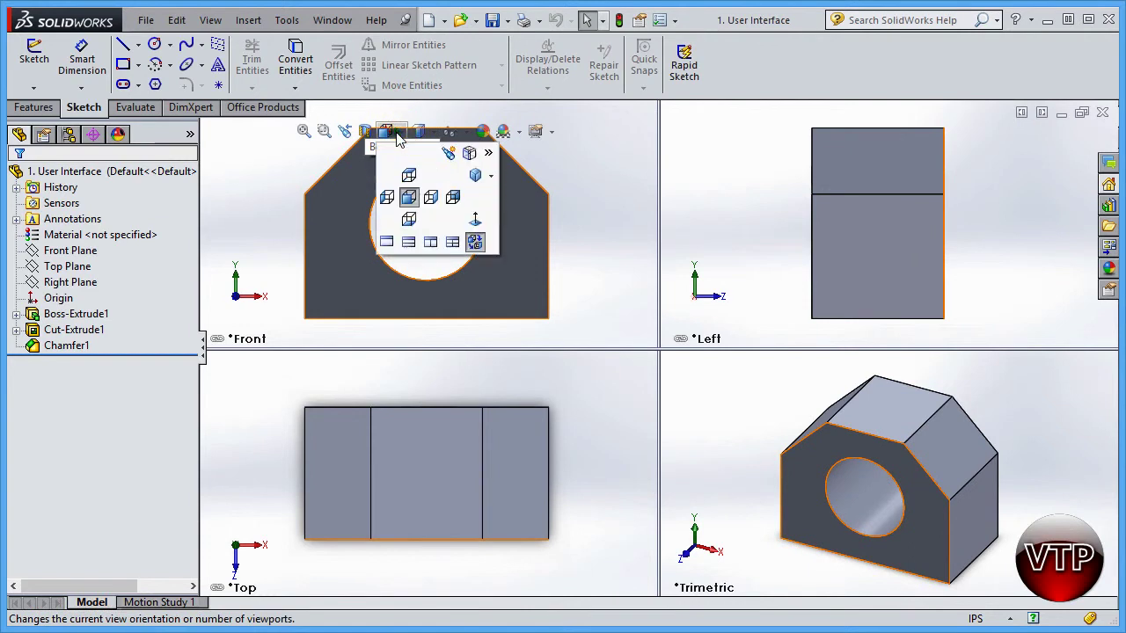
left_click(388, 245)
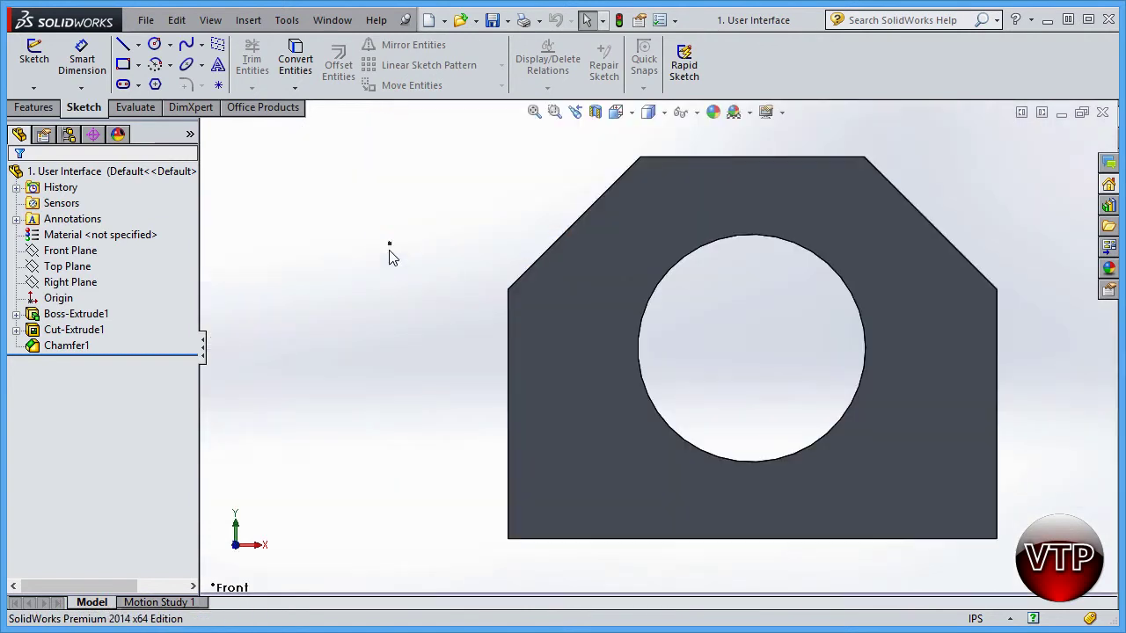
Step: Display the part in Two View - Horizontal and in the vertical two-view layout, and return to Single View
left_click(631, 115)
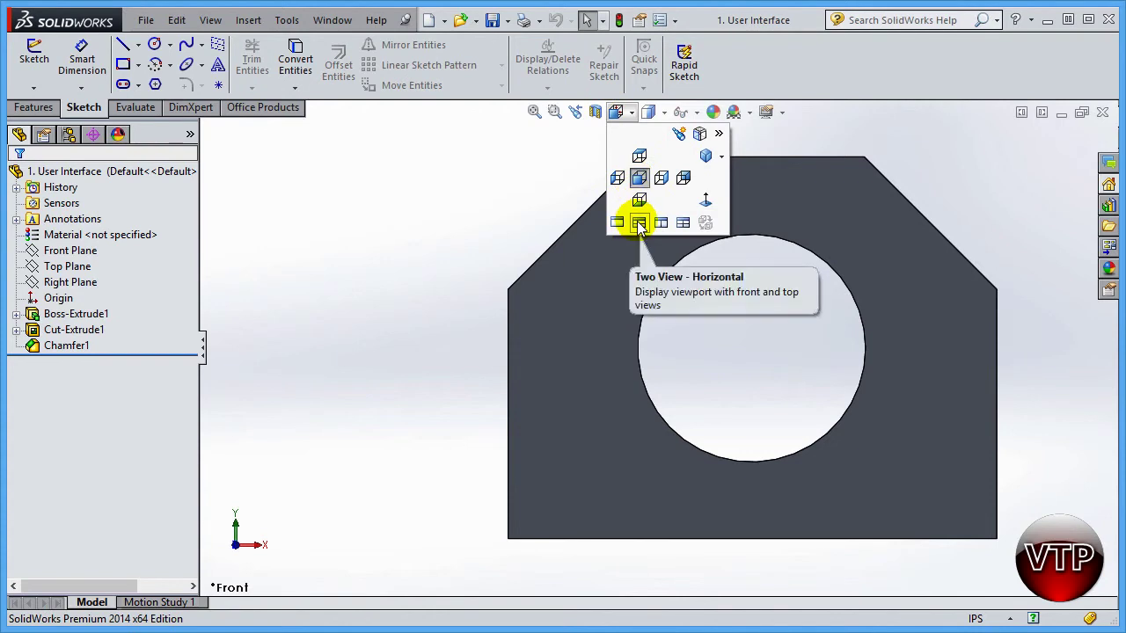
left_click(637, 220)
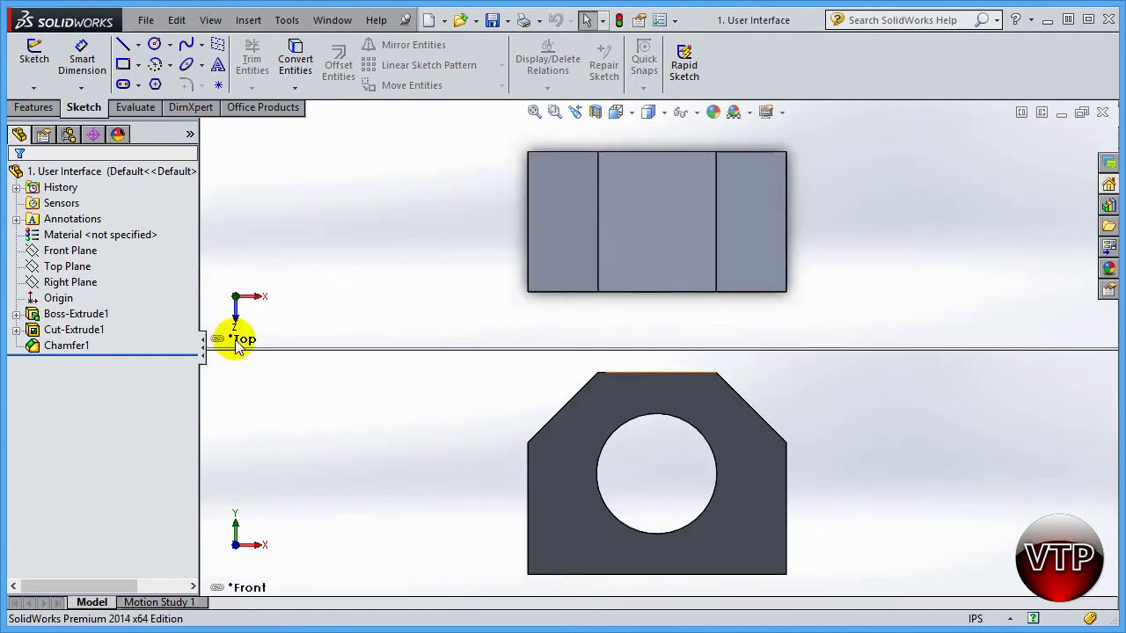
left_click(620, 113)
left_click(675, 222)
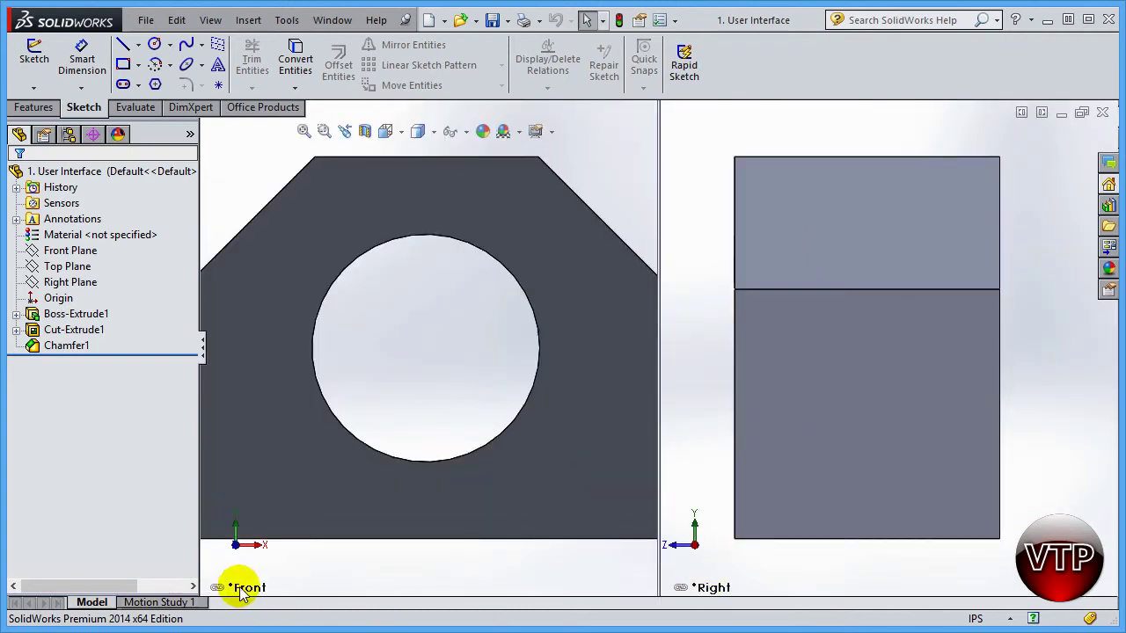
left_click(404, 132)
left_click(386, 241)
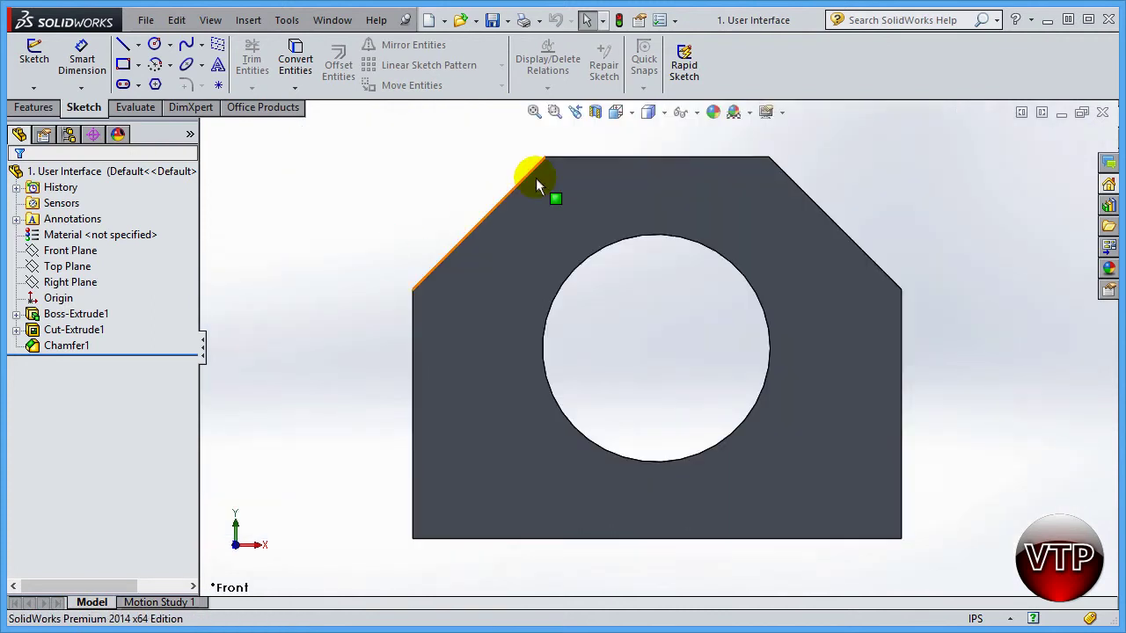
Step: View the part in the Isometric, Dimetric and Trimetric orientations in turn
left_click(632, 113)
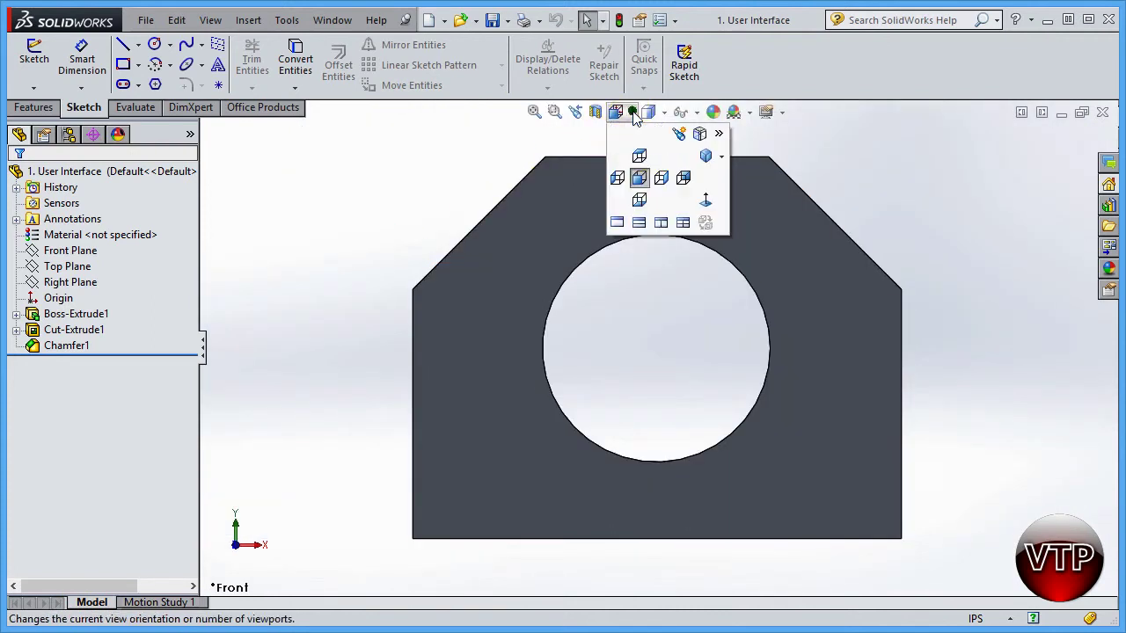
left_click(721, 160)
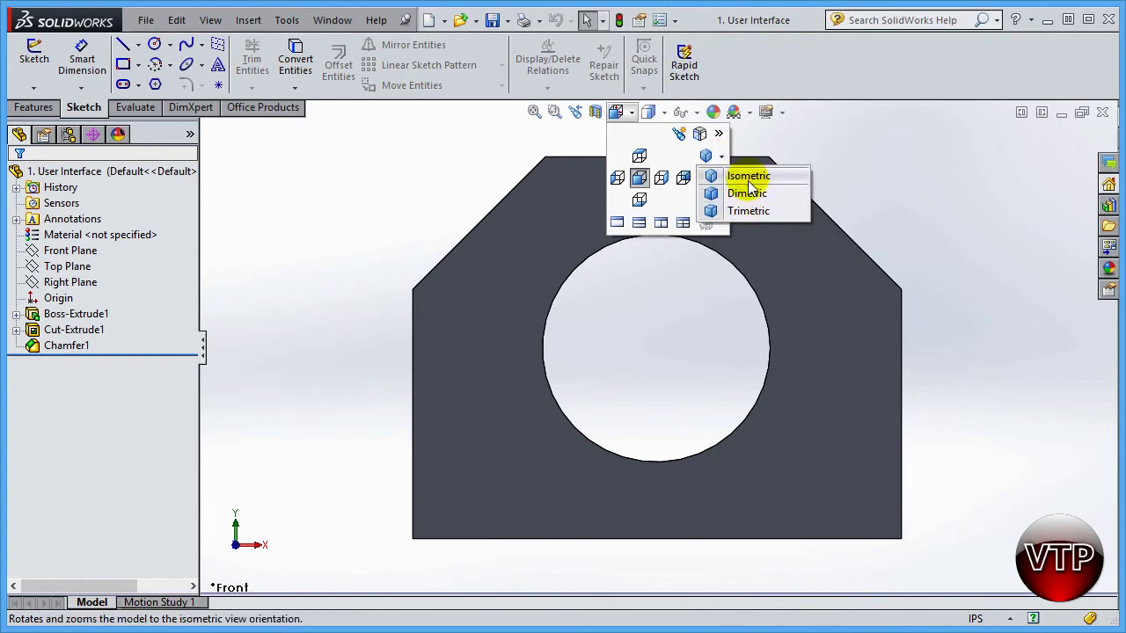
left_click(749, 177)
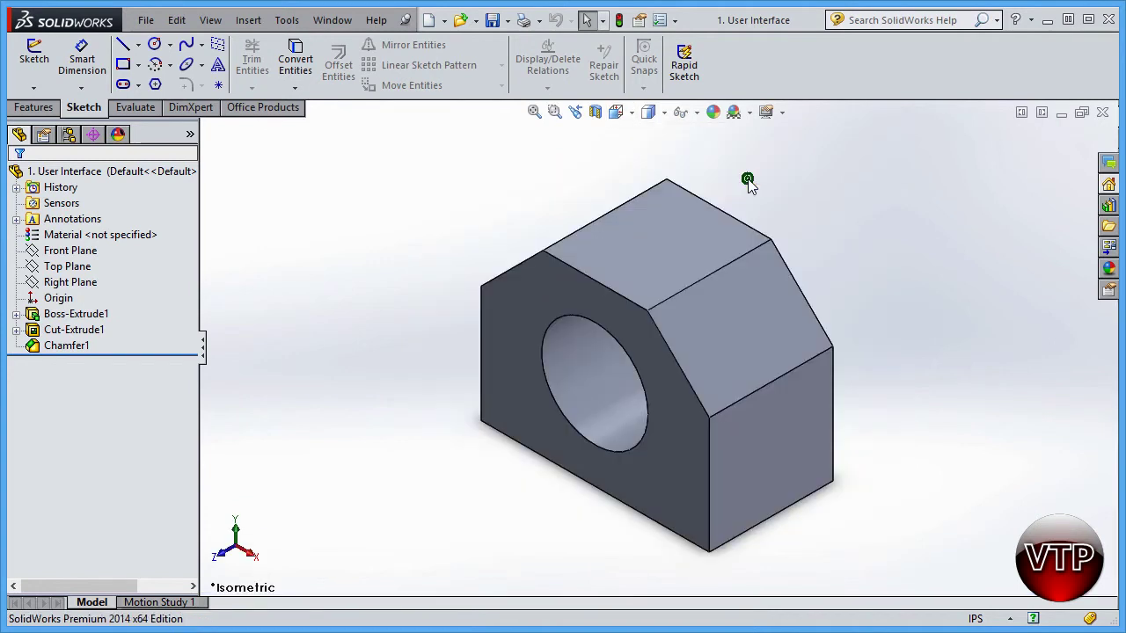
left_click(652, 112)
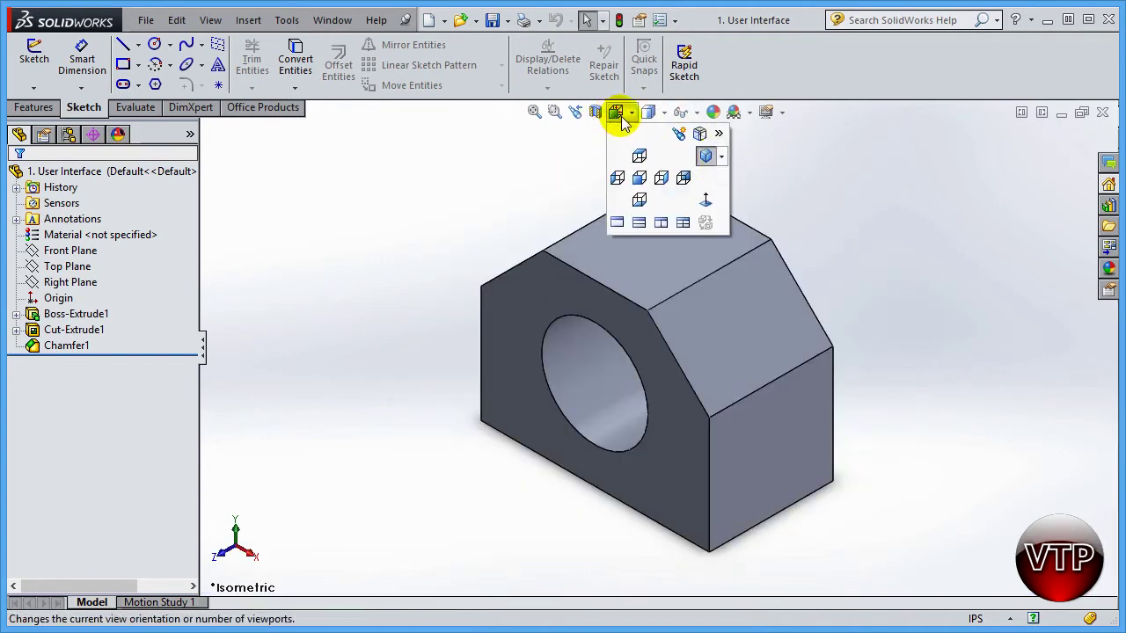
left_click(711, 156)
left_click(744, 194)
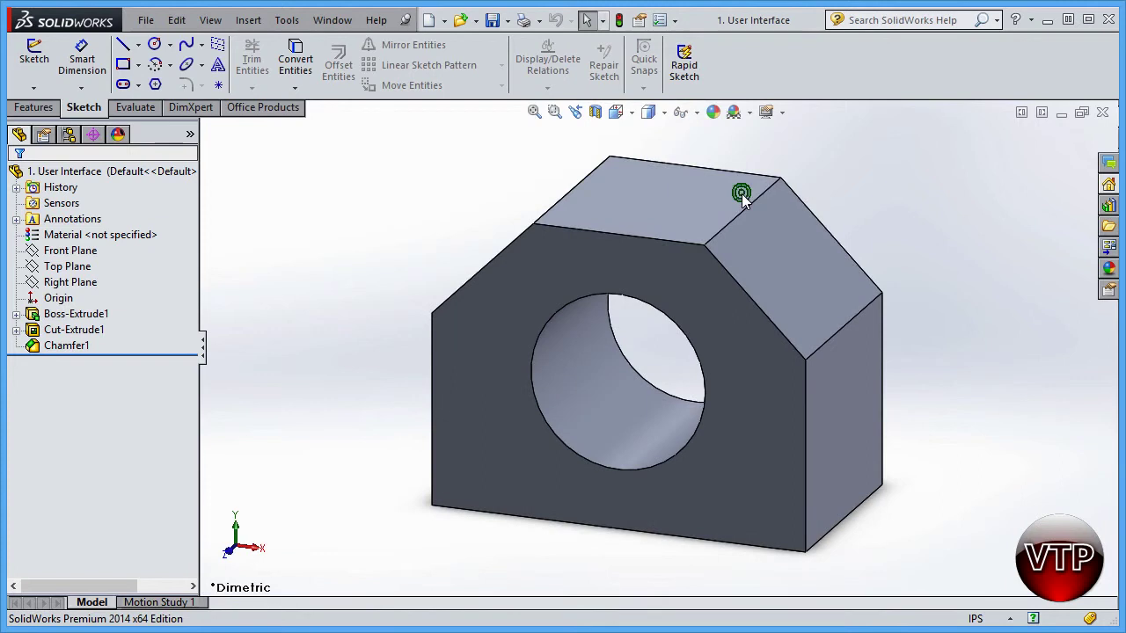
left_click(616, 111)
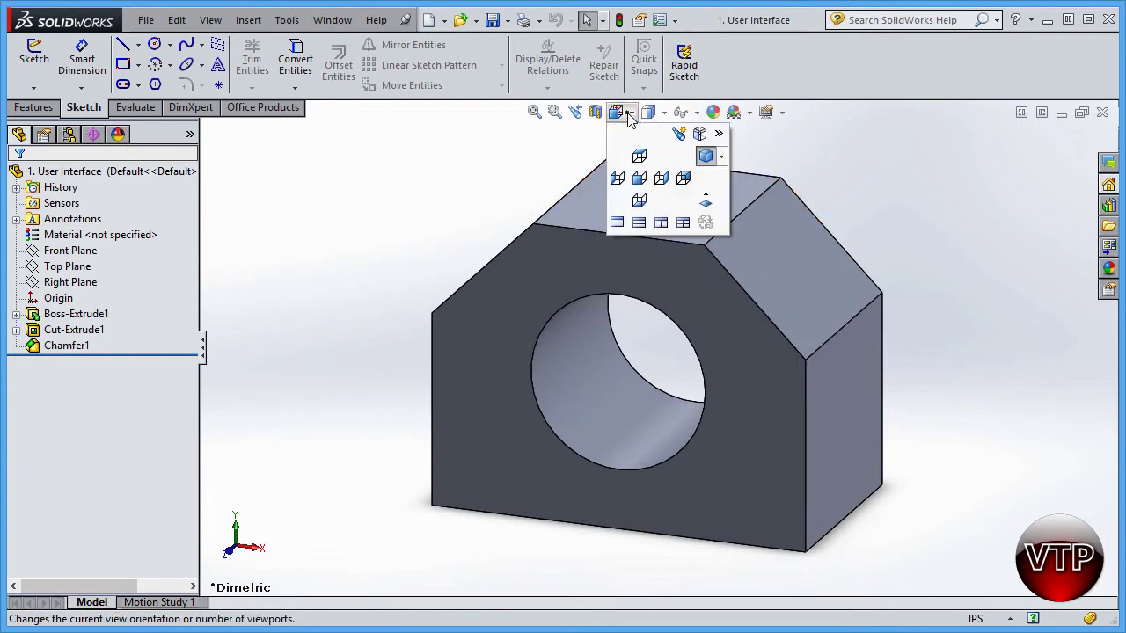
left_click(721, 157)
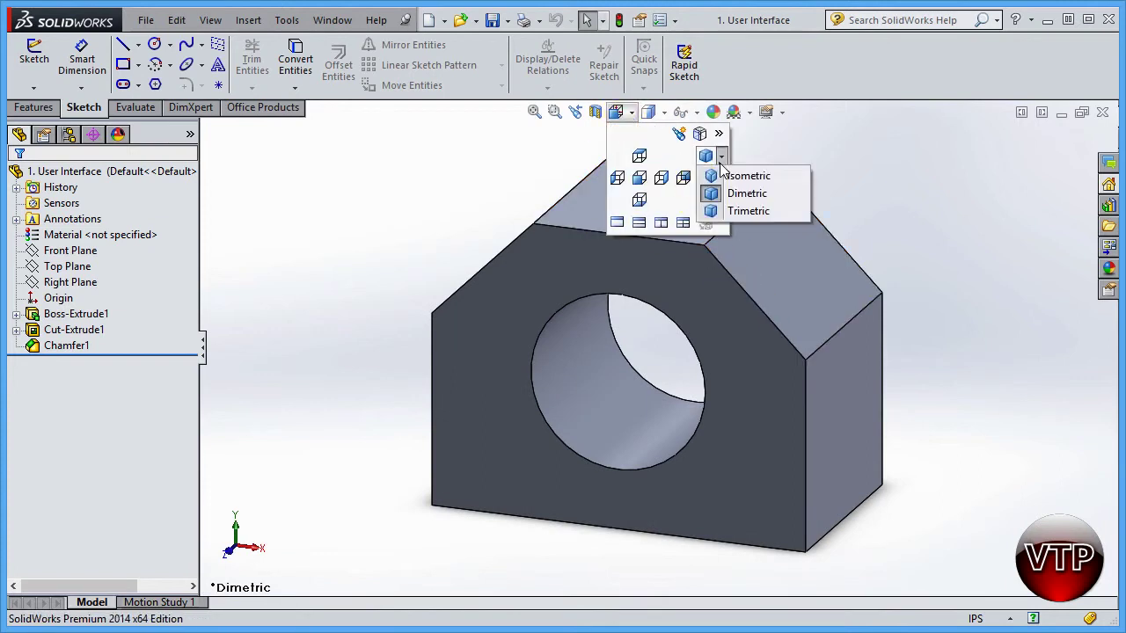
left_click(738, 213)
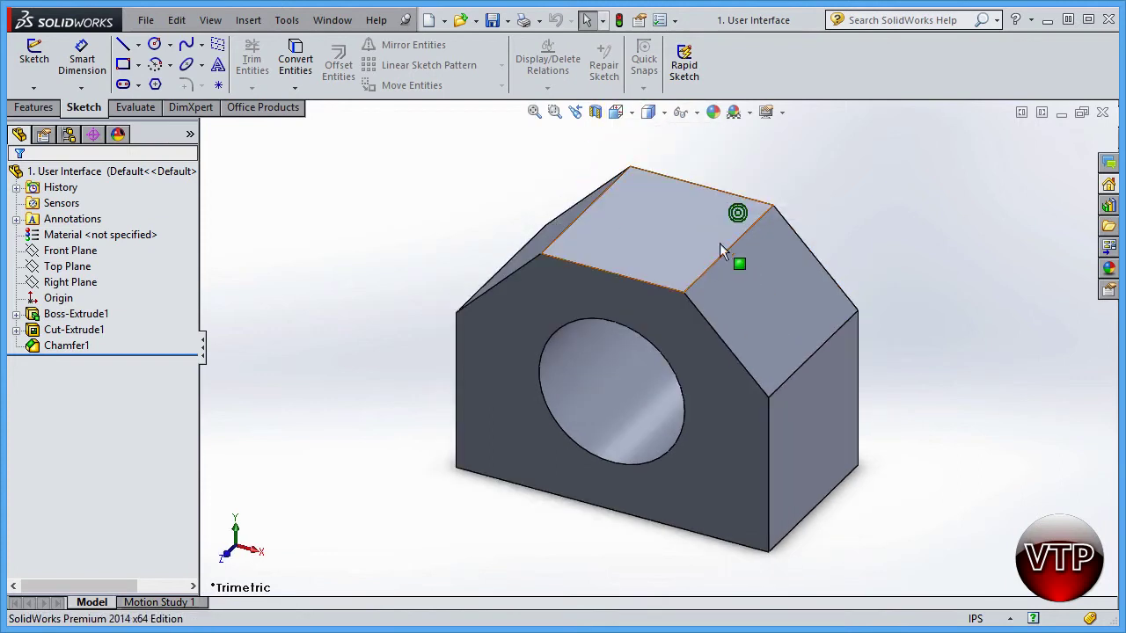
Step: Use the View Selector cube to look squarely at the part's sloped chamfer face, and orbit around the part
left_click(618, 113)
left_click(721, 157)
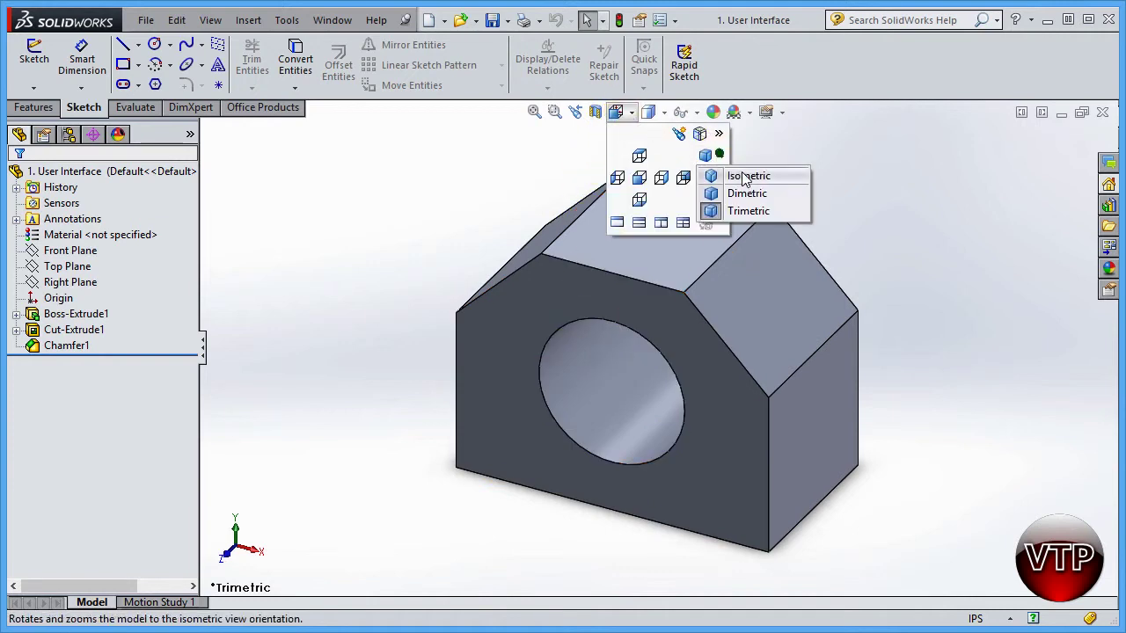
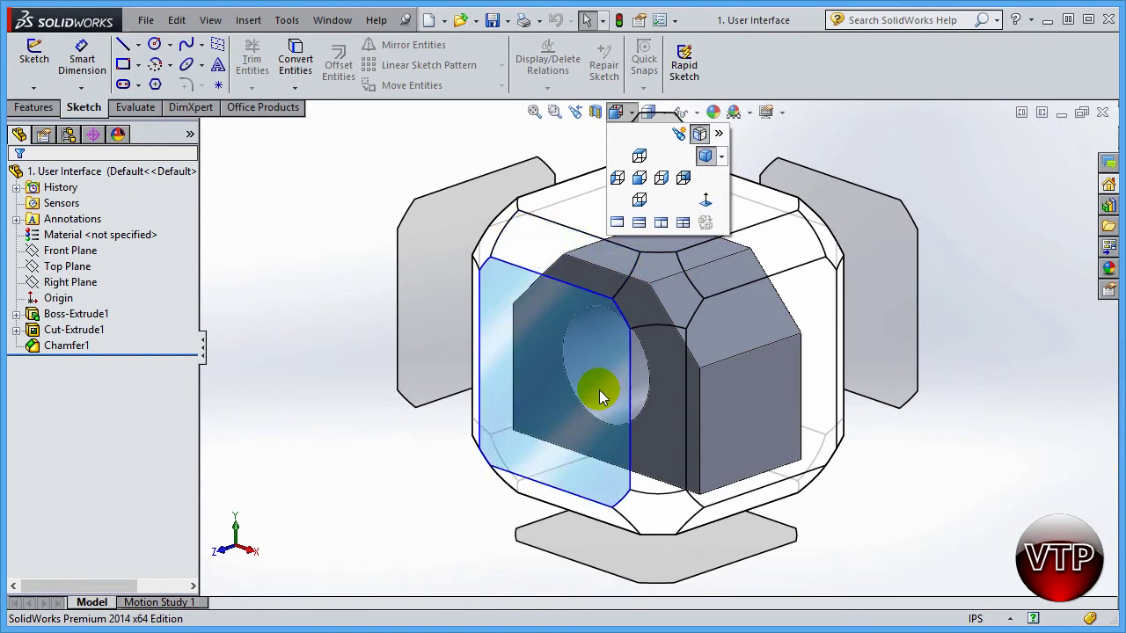
left_click(781, 236)
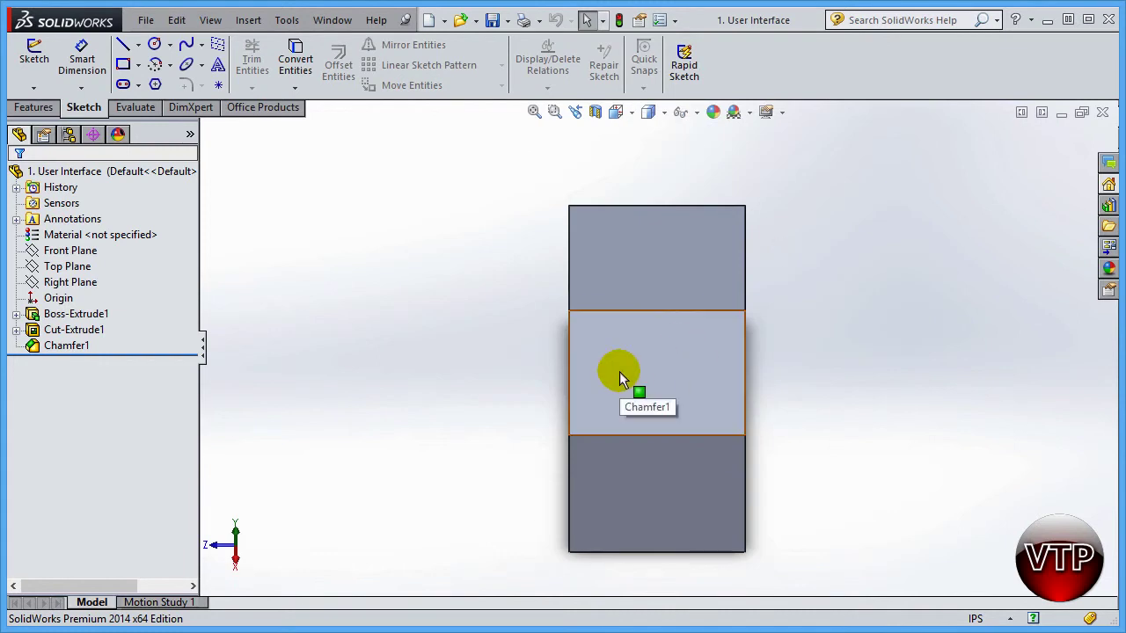
middle_click_drag(638, 385, 683, 379)
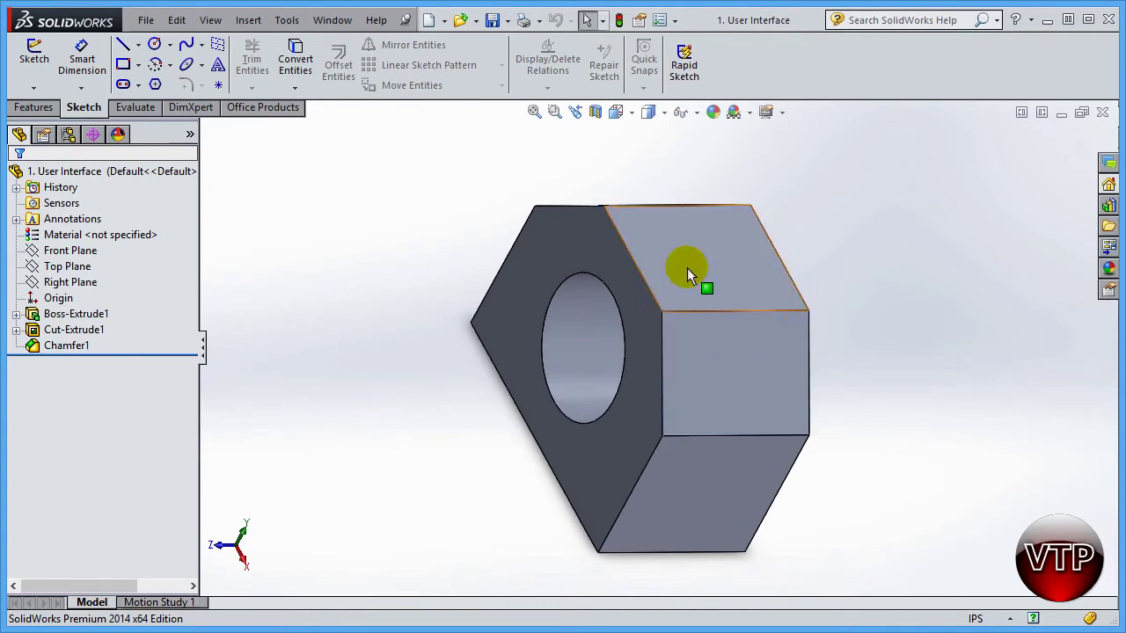
Step: Toggle the View Selector cube off and on, and use its upper front corner to view the part at an angle
left_click(616, 111)
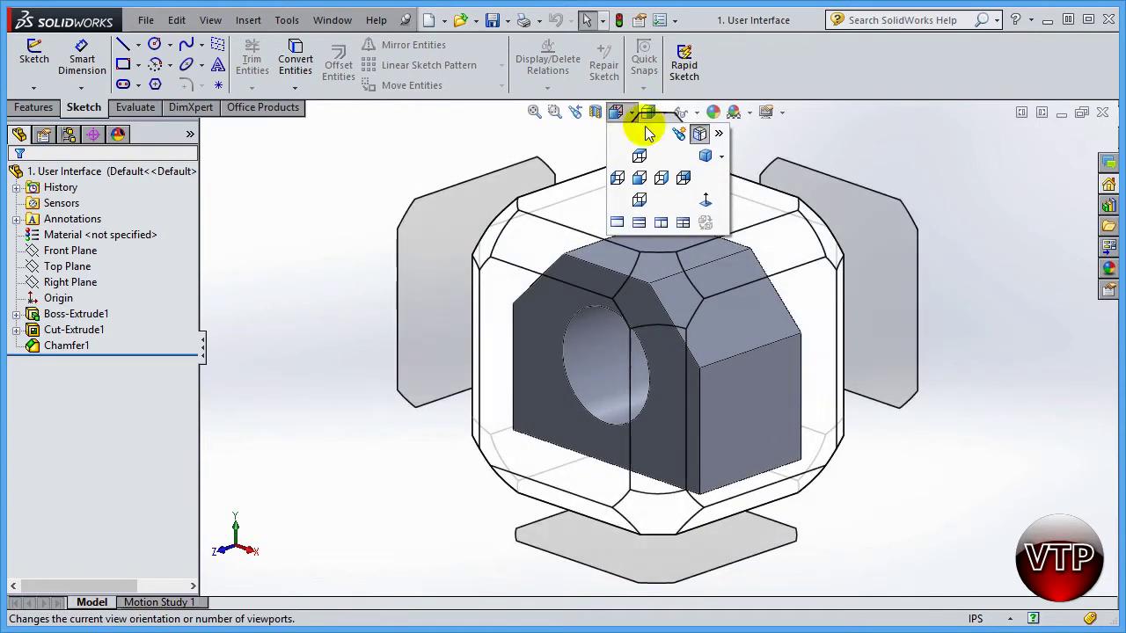
left_click(699, 134)
left_click(699, 133)
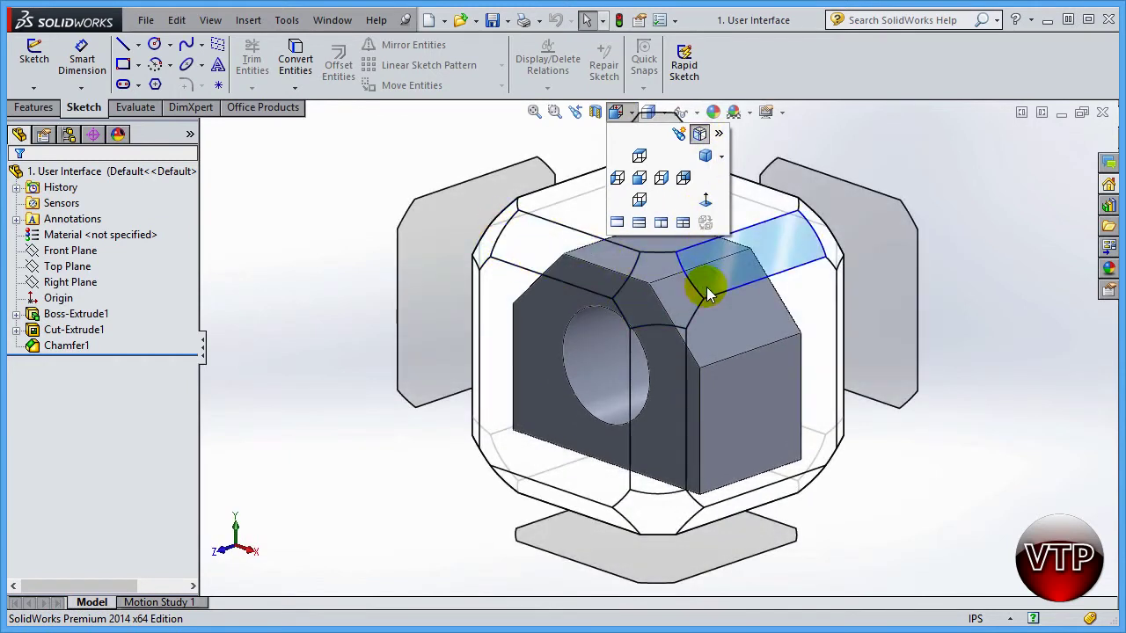
left_click(661, 294)
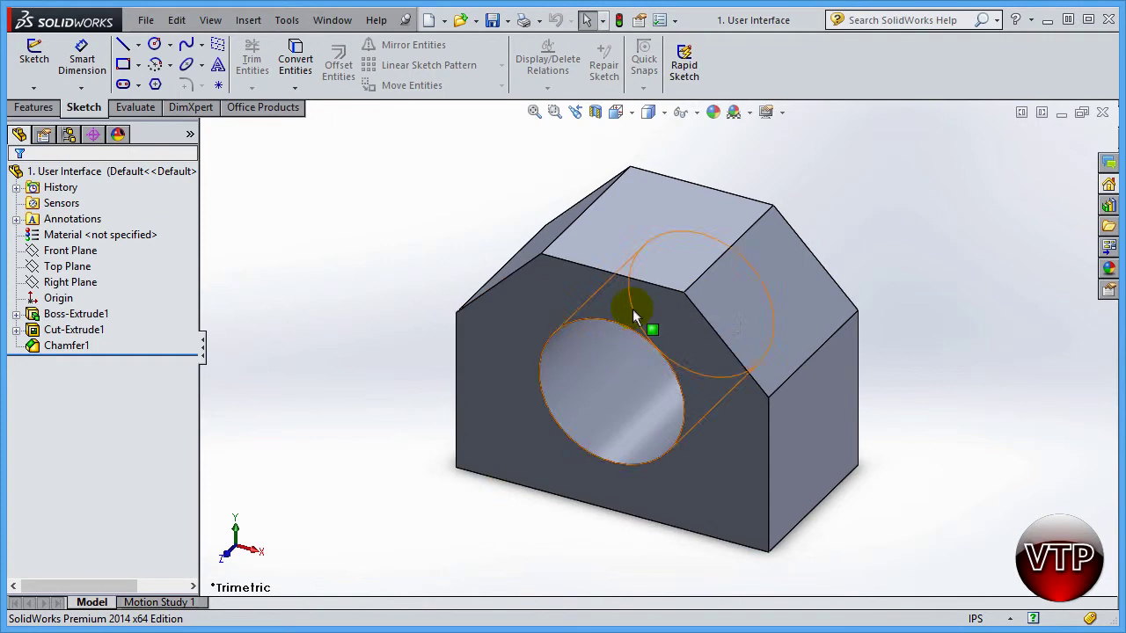
Step: View the part straight on with Normal To, orbit it, and orient the view normal to the sloped chamfer face
left_click(632, 114)
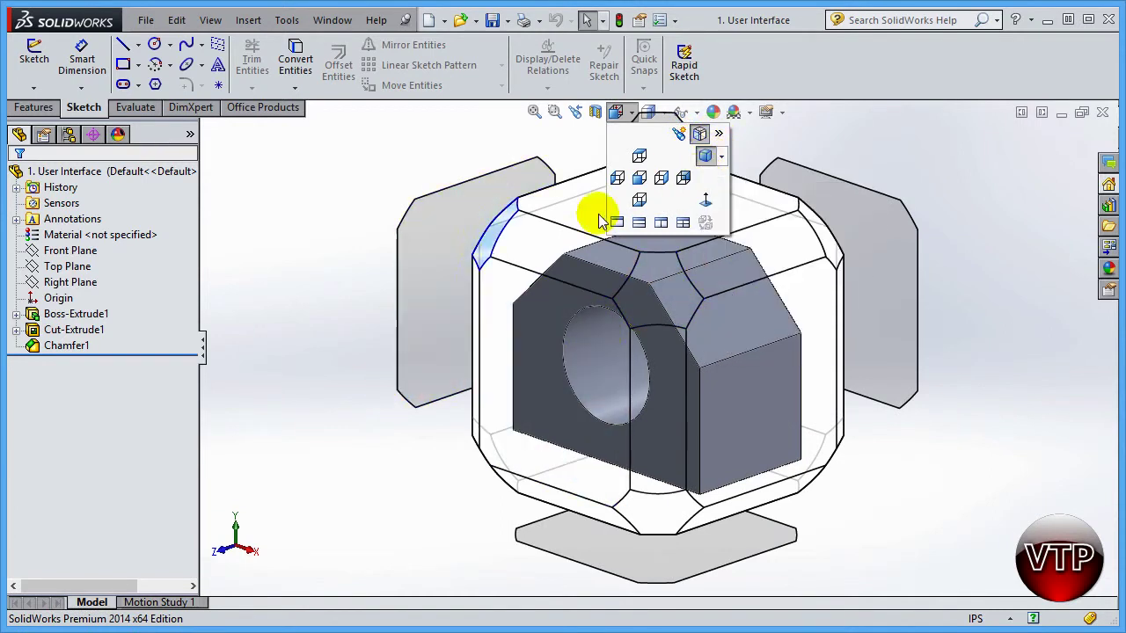
left_click(708, 205)
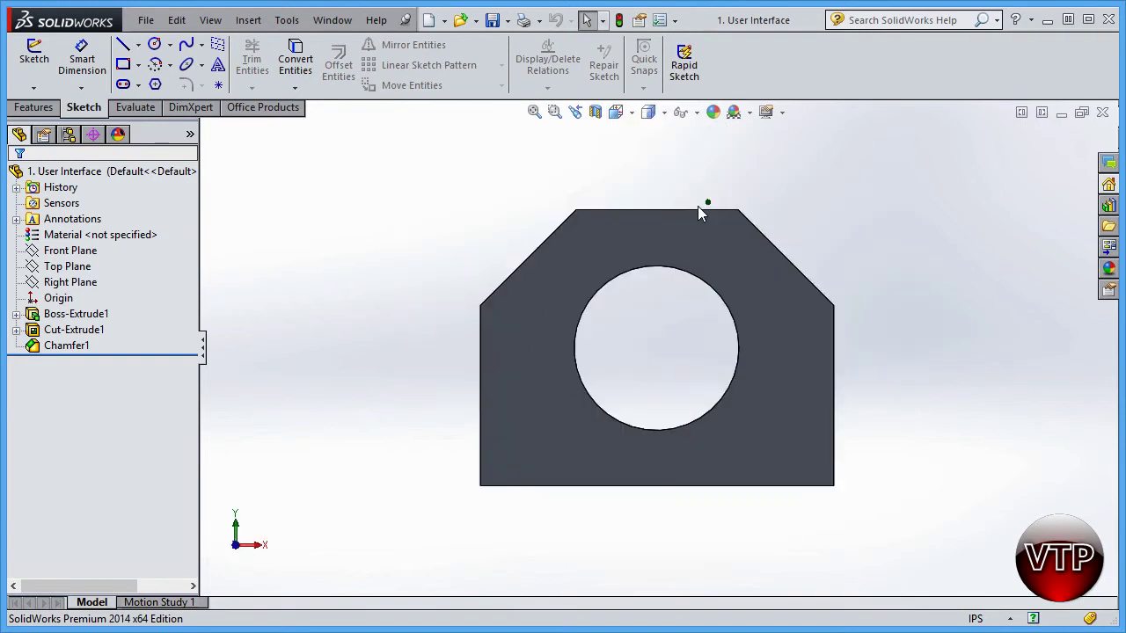
middle_click_drag(724, 293, 679, 359)
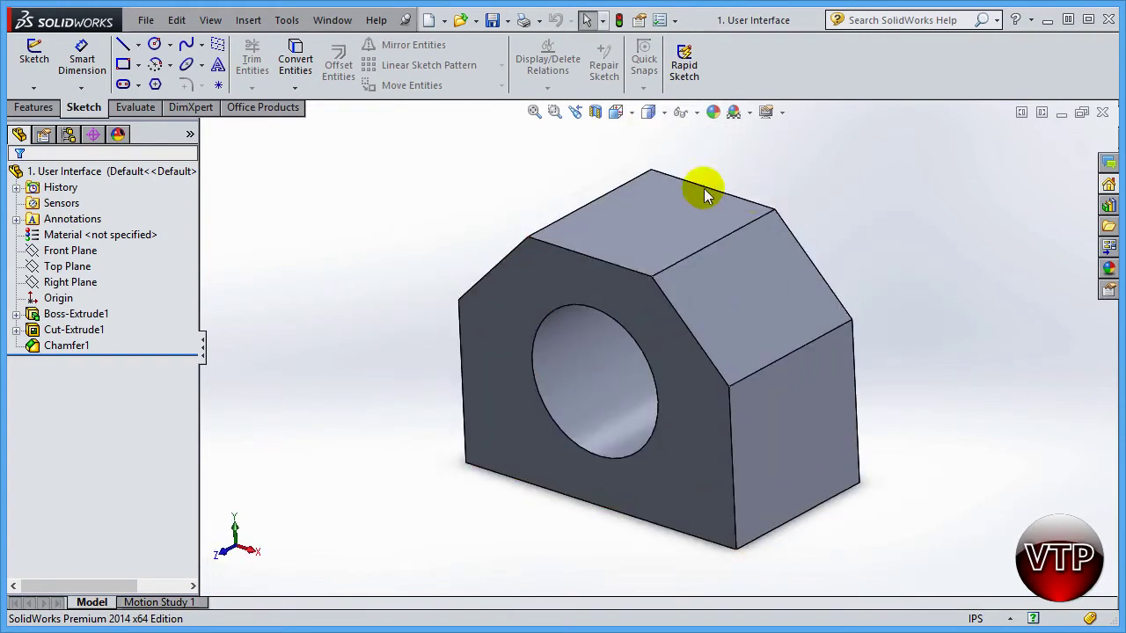
left_click(785, 295)
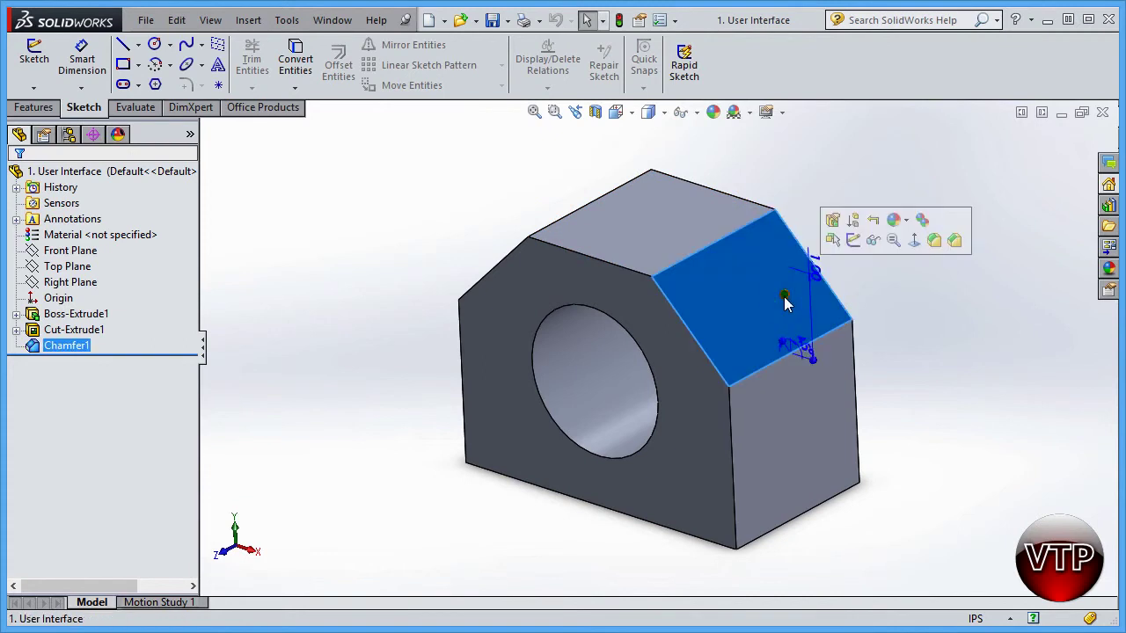
left_click(915, 243)
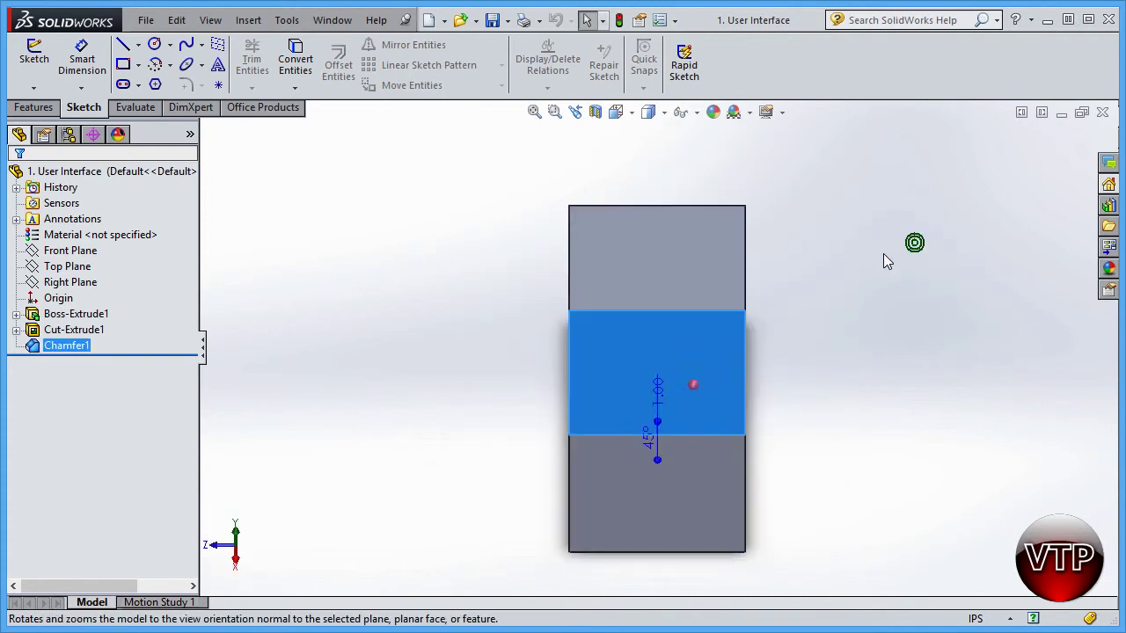
Step: View the chamfer face squarely through the View Selector cube, clear the selection, and return the part to the Trimetric orientation
left_click(636, 116)
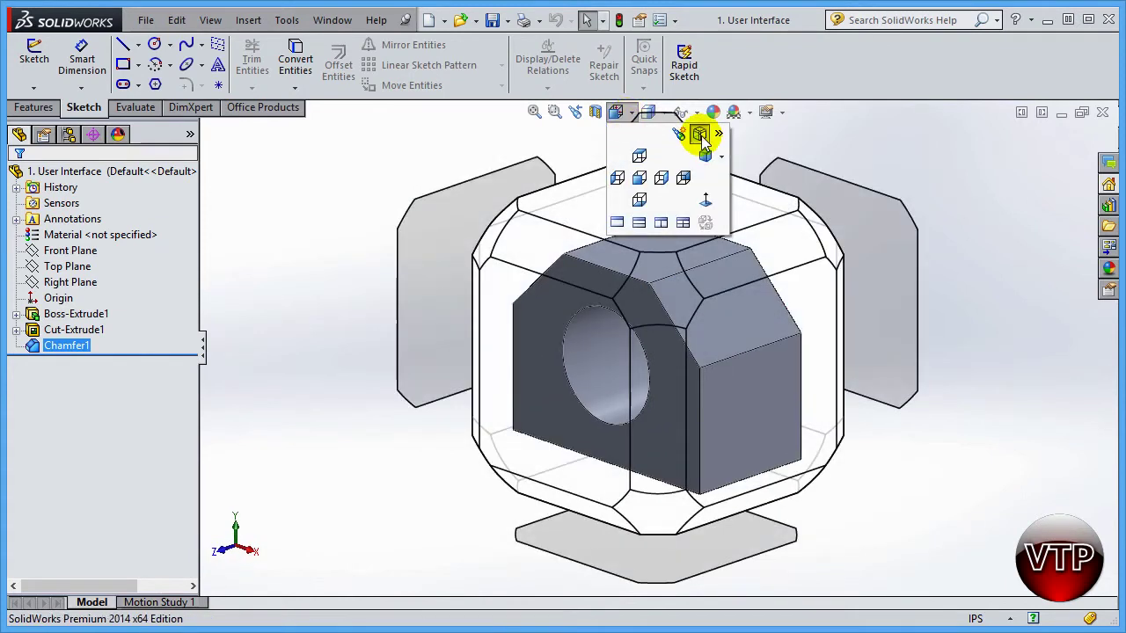
left_click(699, 135)
left_click(699, 134)
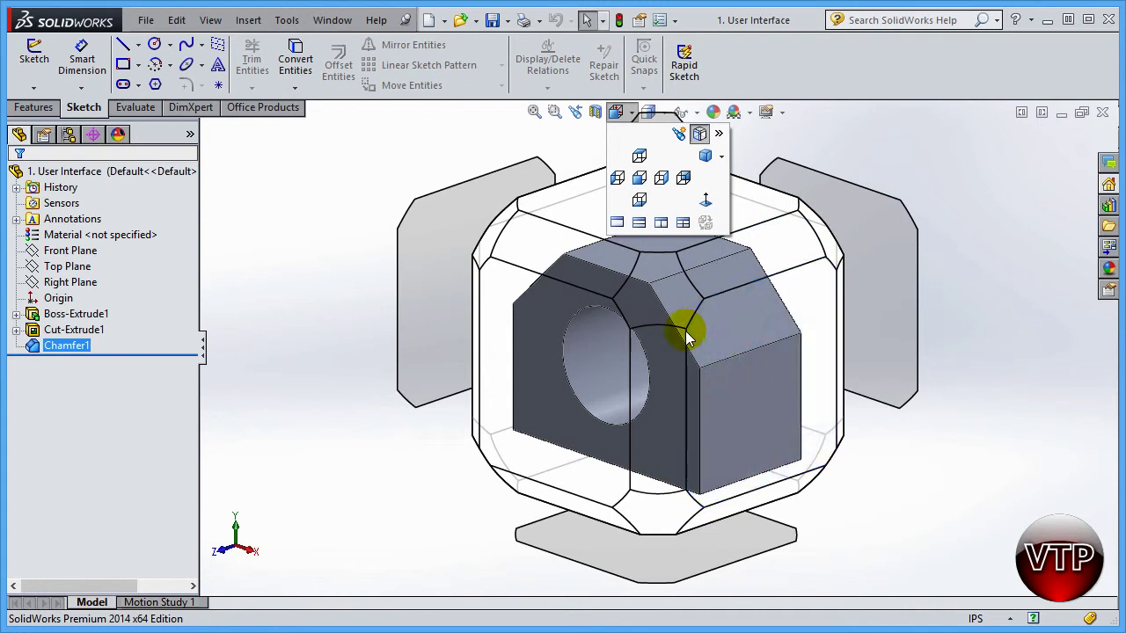
left_click(739, 264)
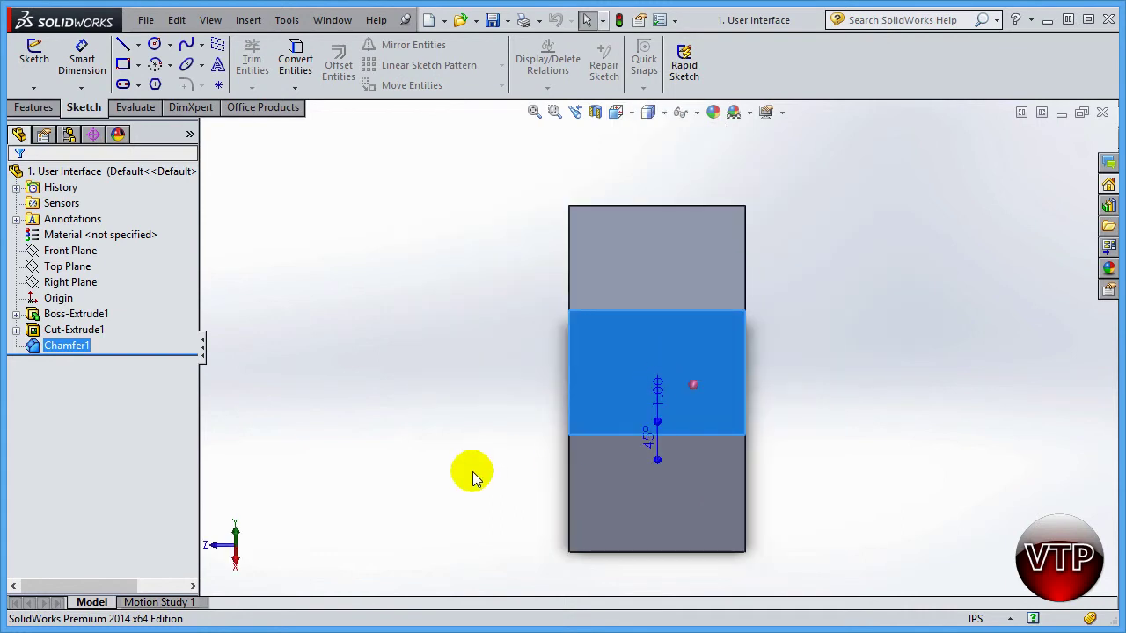
left_click(512, 239)
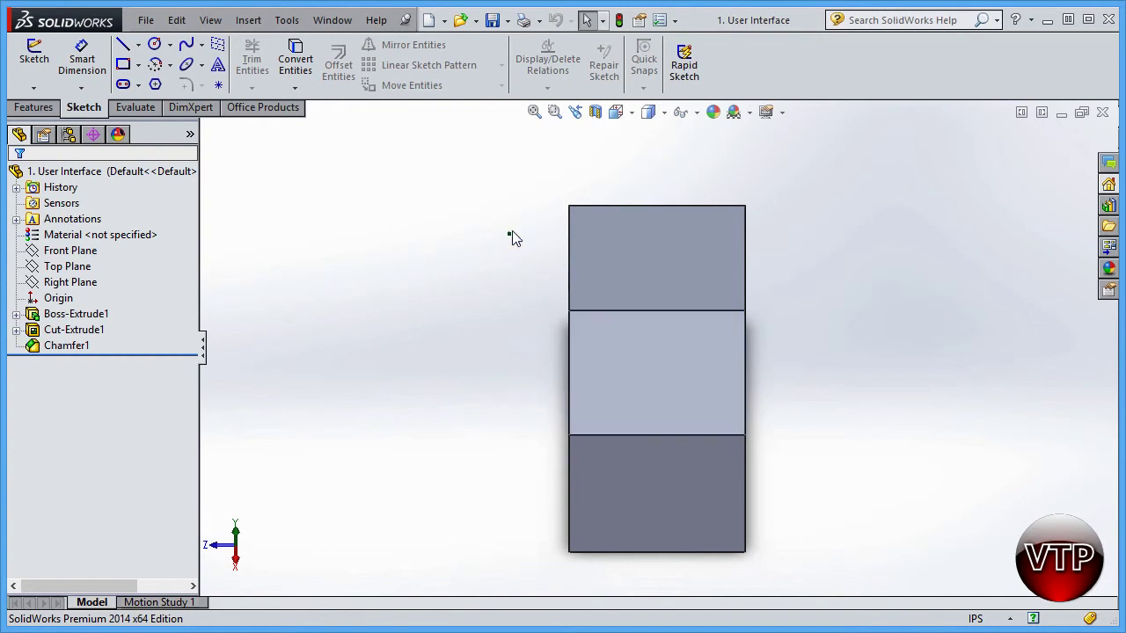
left_click(630, 115)
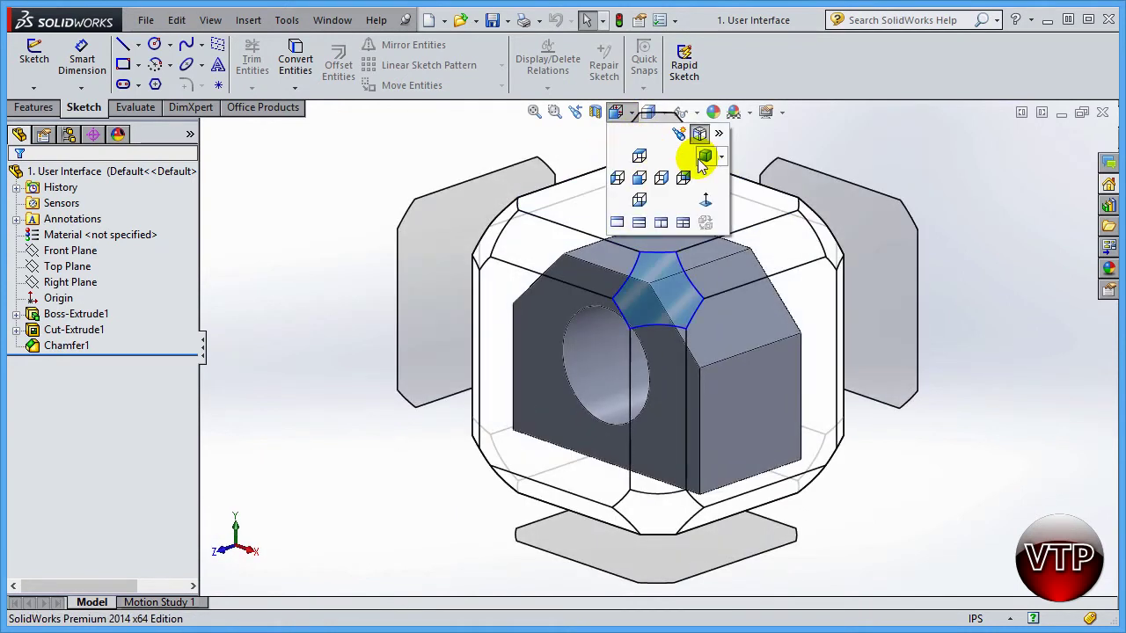
left_click(702, 160)
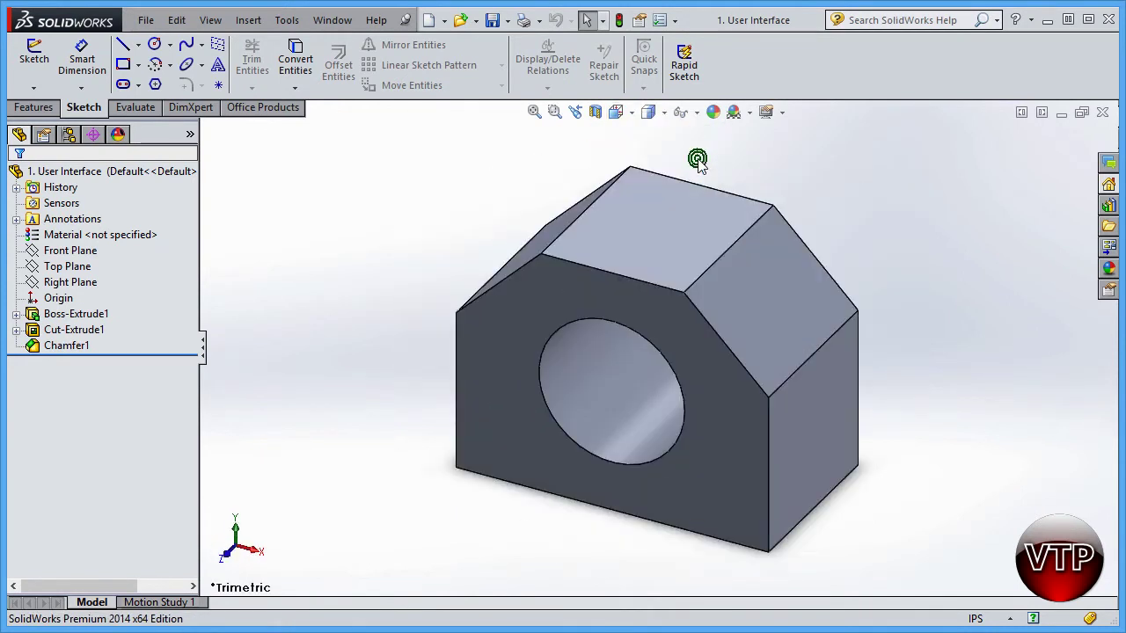
Step: Switch the part's display style to Shaded and back to Shaded With Edges
left_click(662, 113)
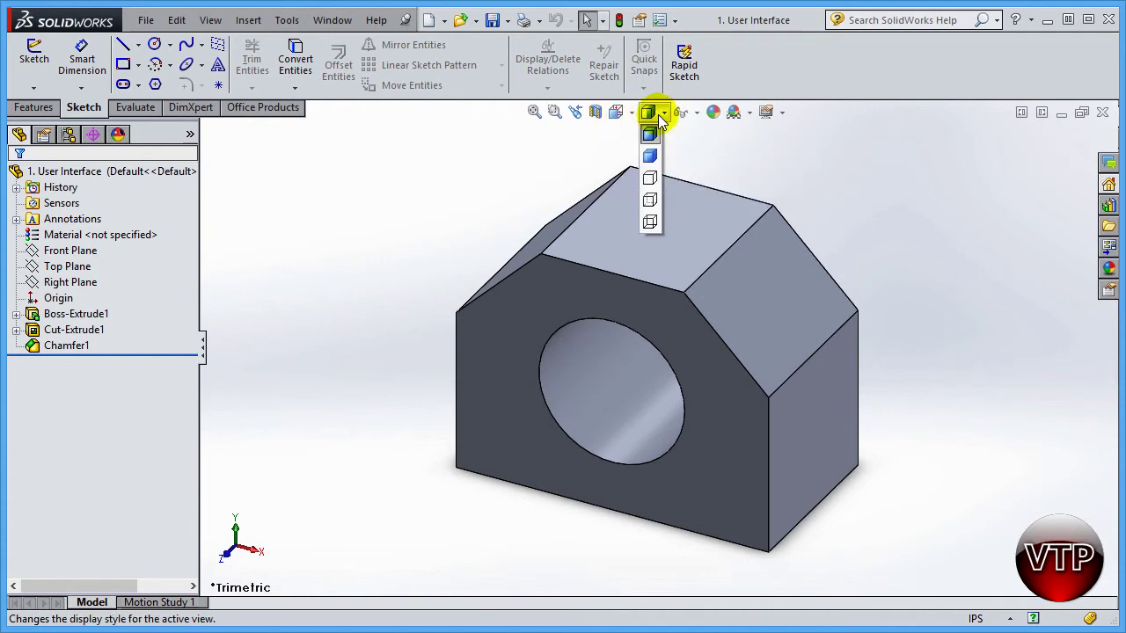
left_click(650, 158)
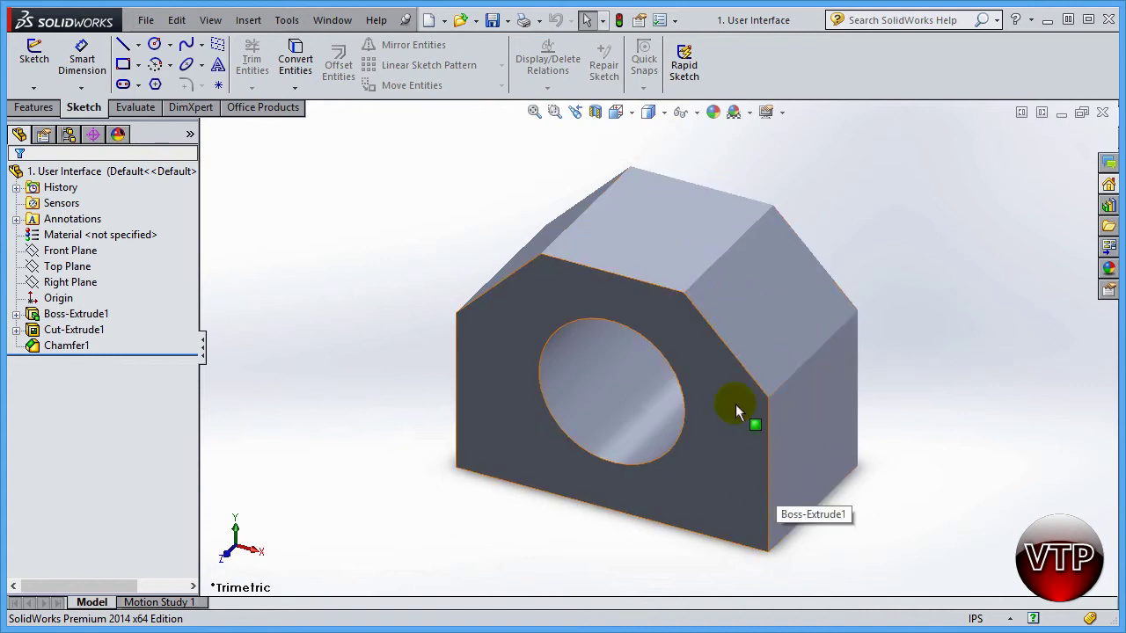
left_click(651, 113)
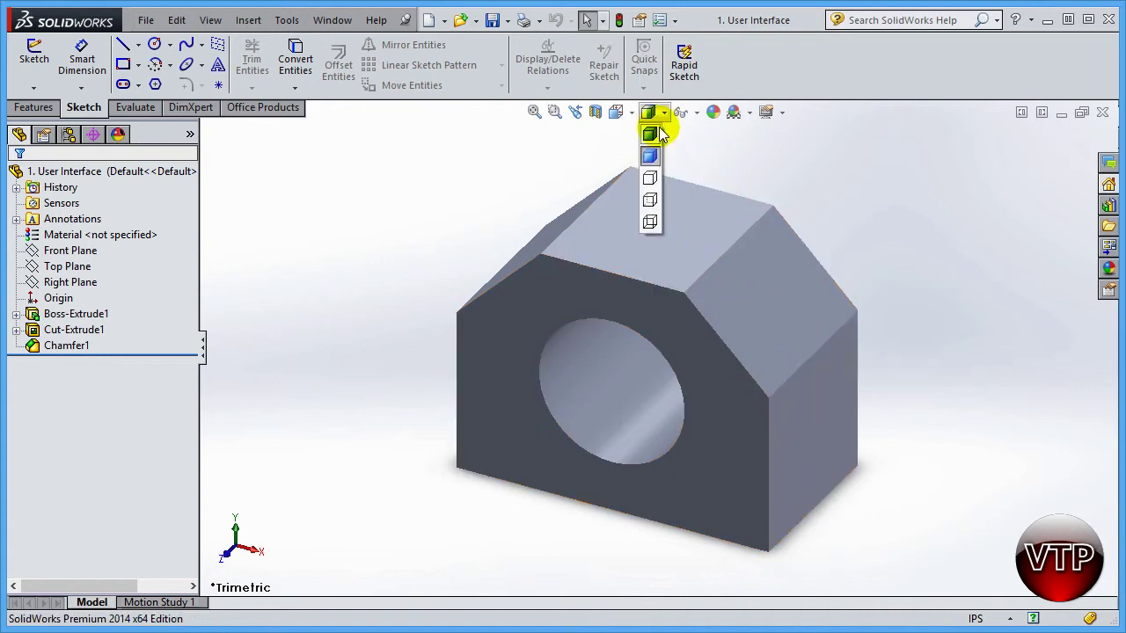
left_click(659, 129)
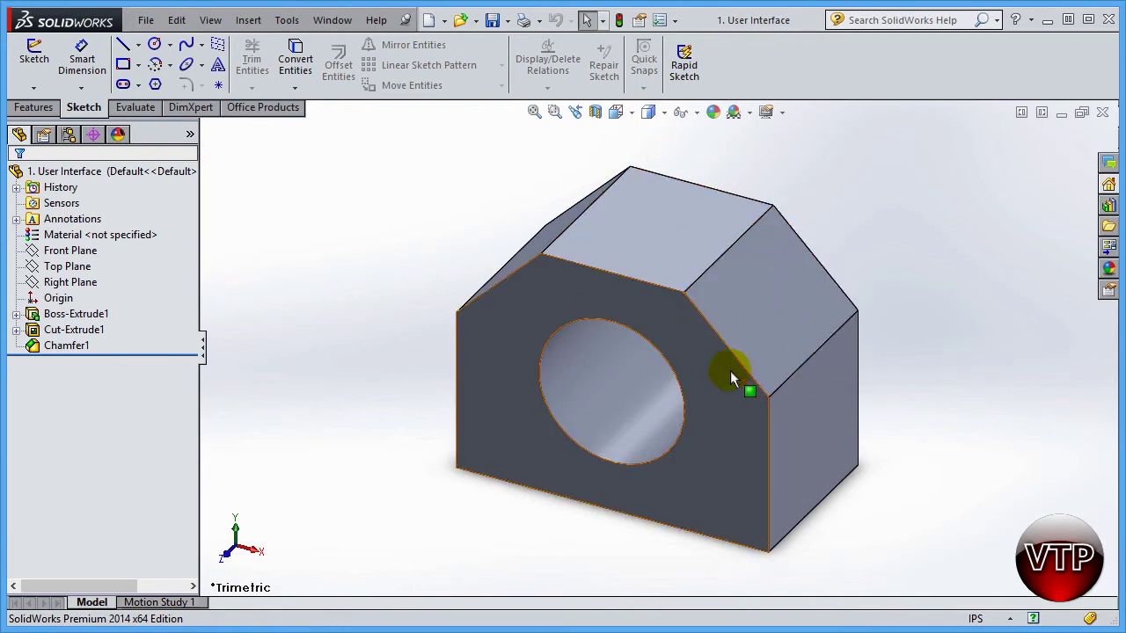
Step: Set the display style to Hidden Lines Removed, select the Cut-Extrude1 feature to highlight the bore, and clear the selection
left_click(651, 113)
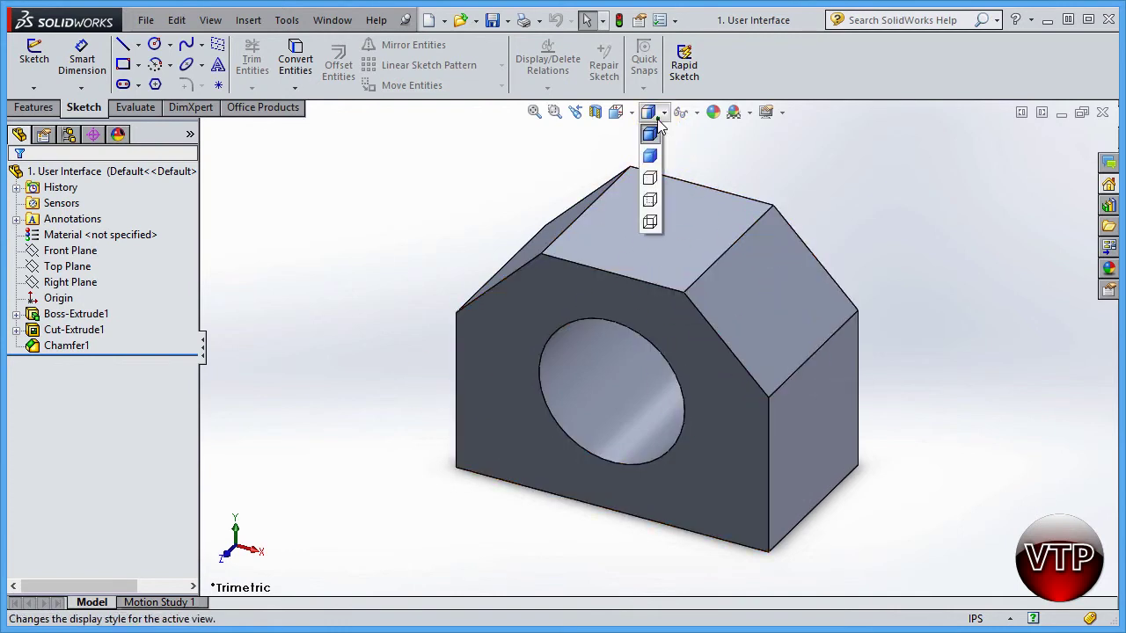
left_click(653, 181)
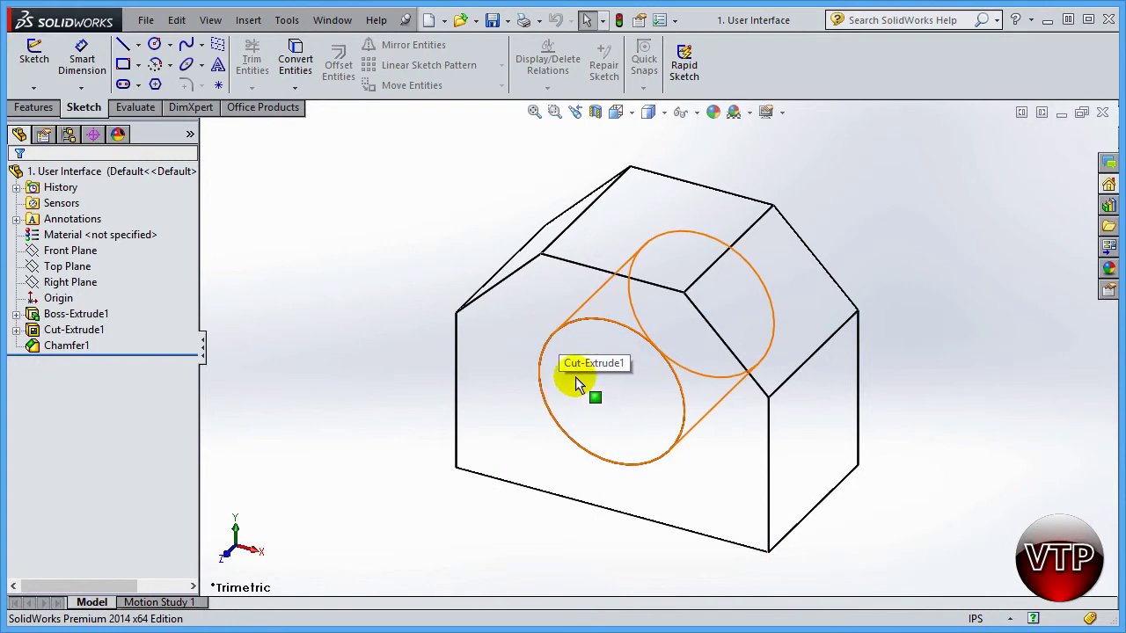
left_click(63, 332)
left_click(181, 364)
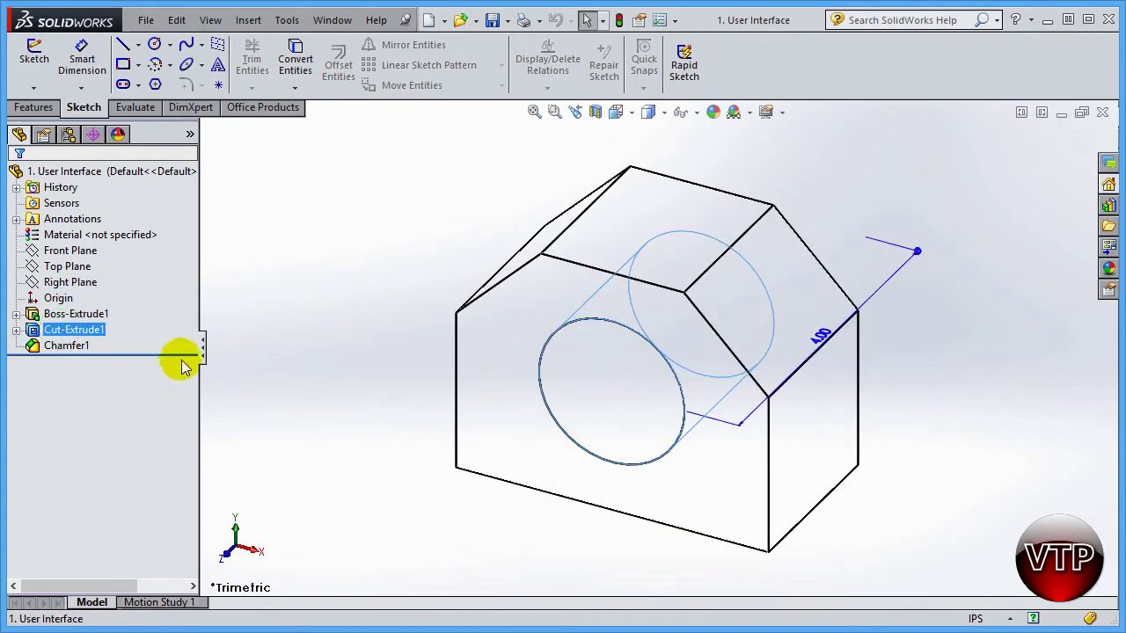
left_click(344, 364)
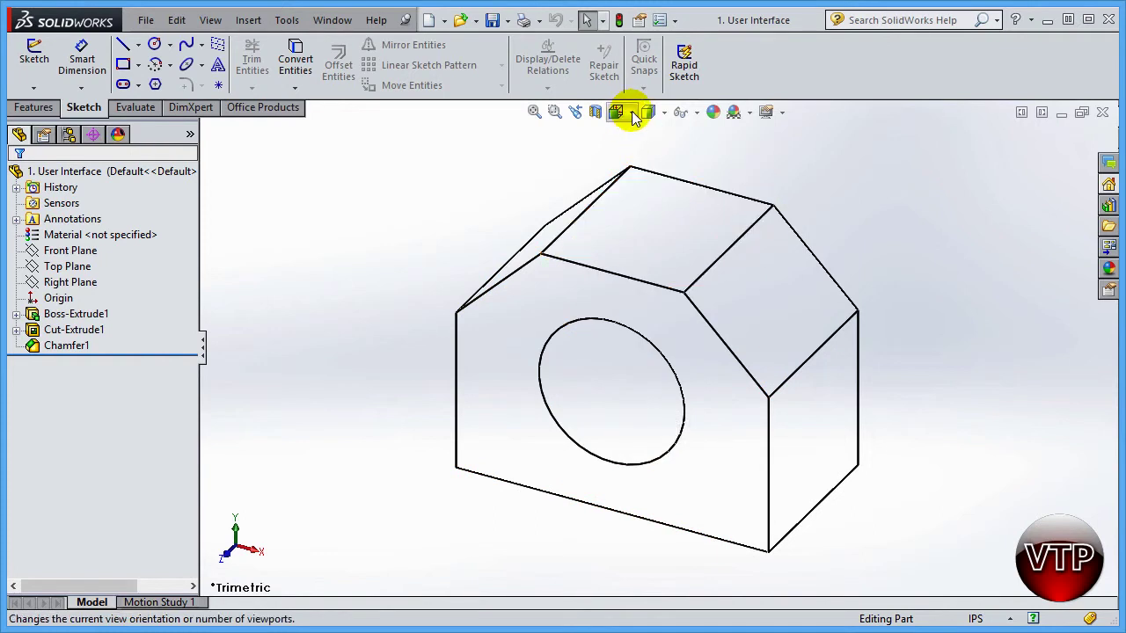
Step: Show the part with the Hidden Lines Visible display style, followed by Wireframe
left_click(665, 113)
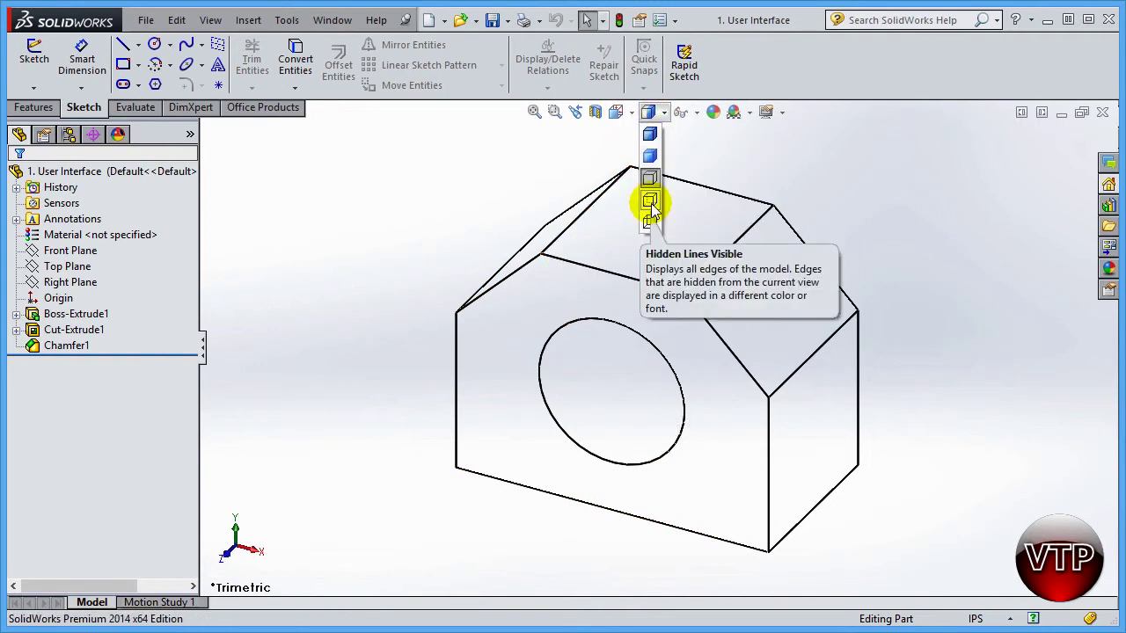
left_click(651, 203)
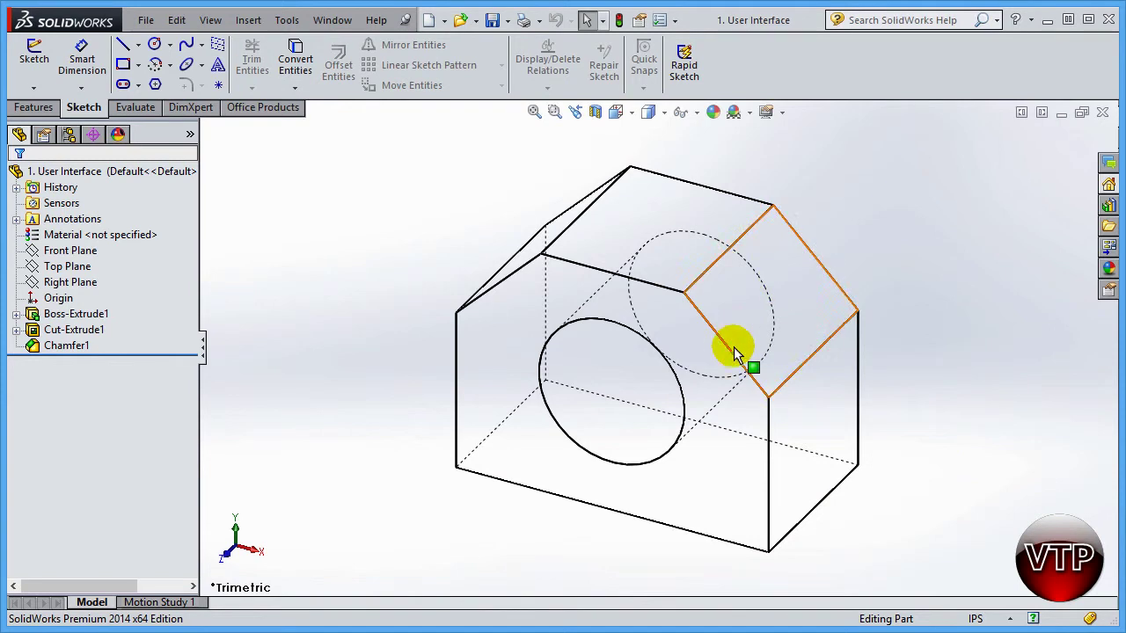
left_click(665, 115)
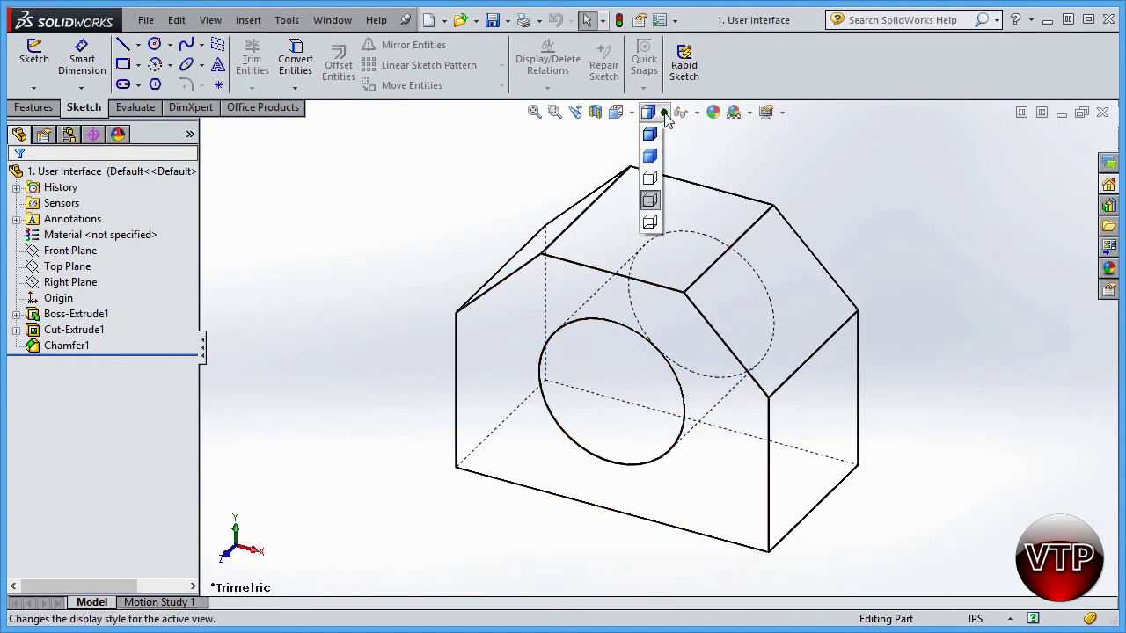
left_click(649, 223)
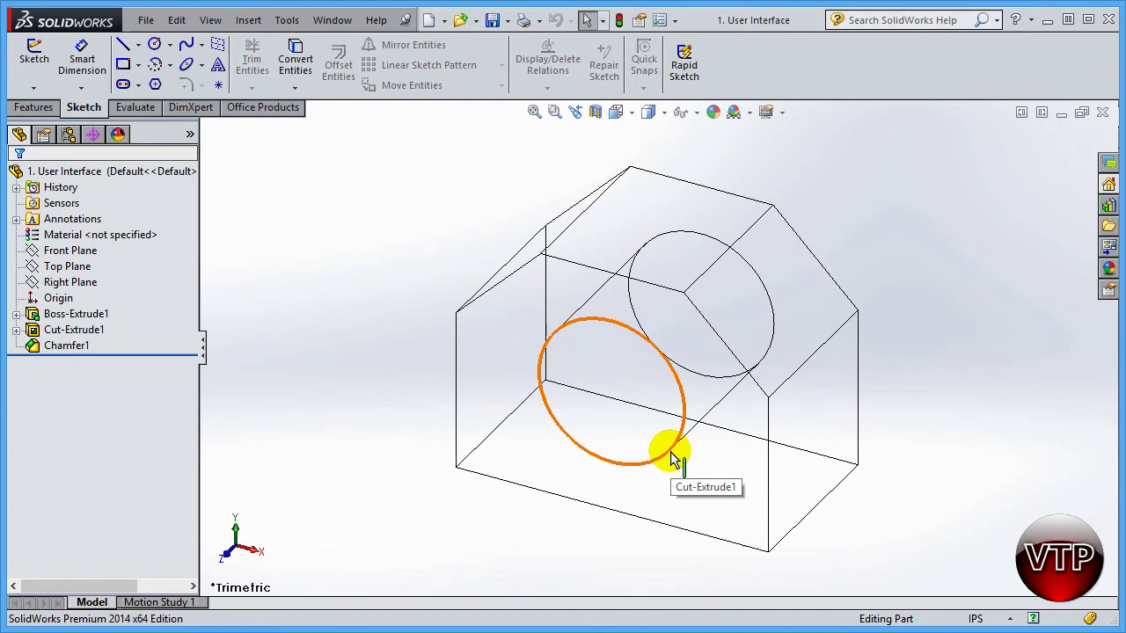
Step: Change the display style back to Hidden Lines Visible and finally to Shaded With Edges
left_click(649, 112)
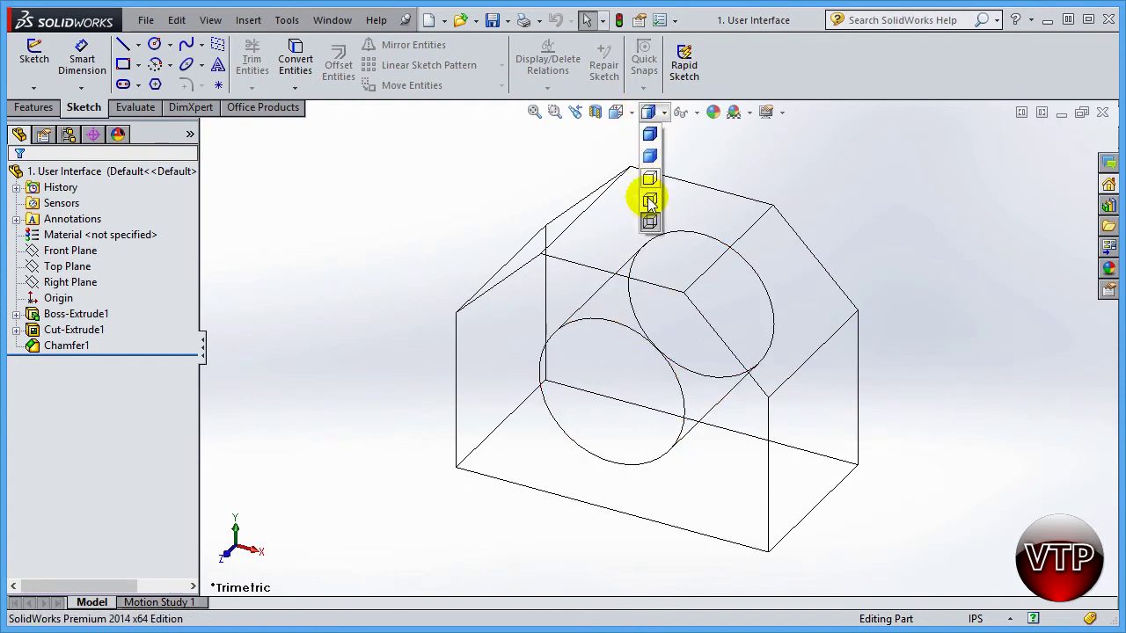
left_click(648, 200)
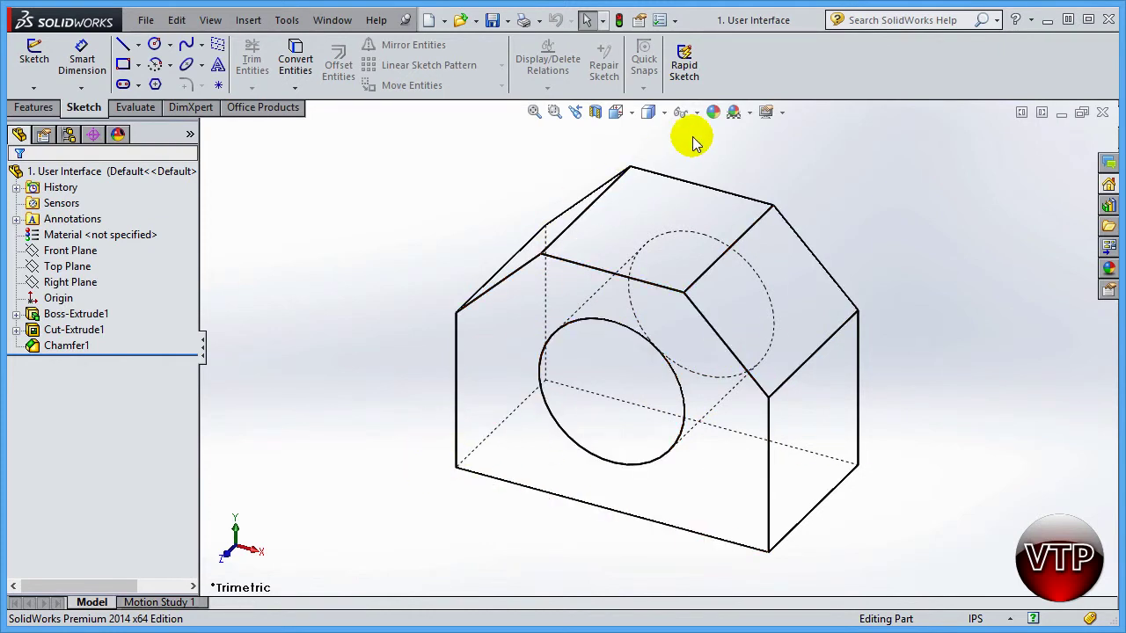
left_click(649, 112)
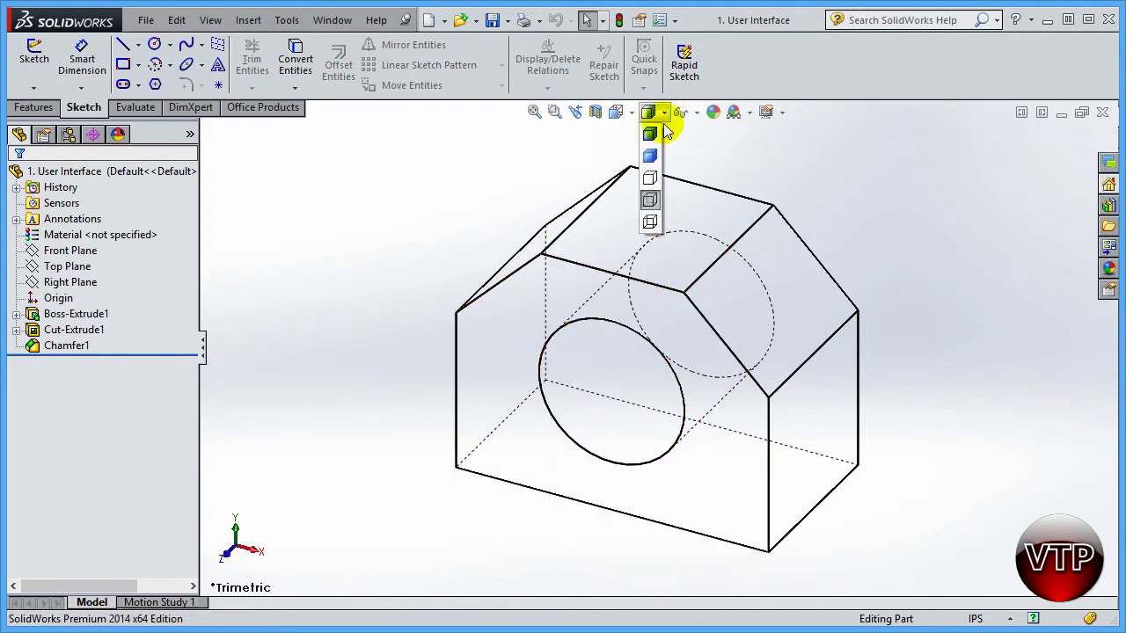
left_click(651, 134)
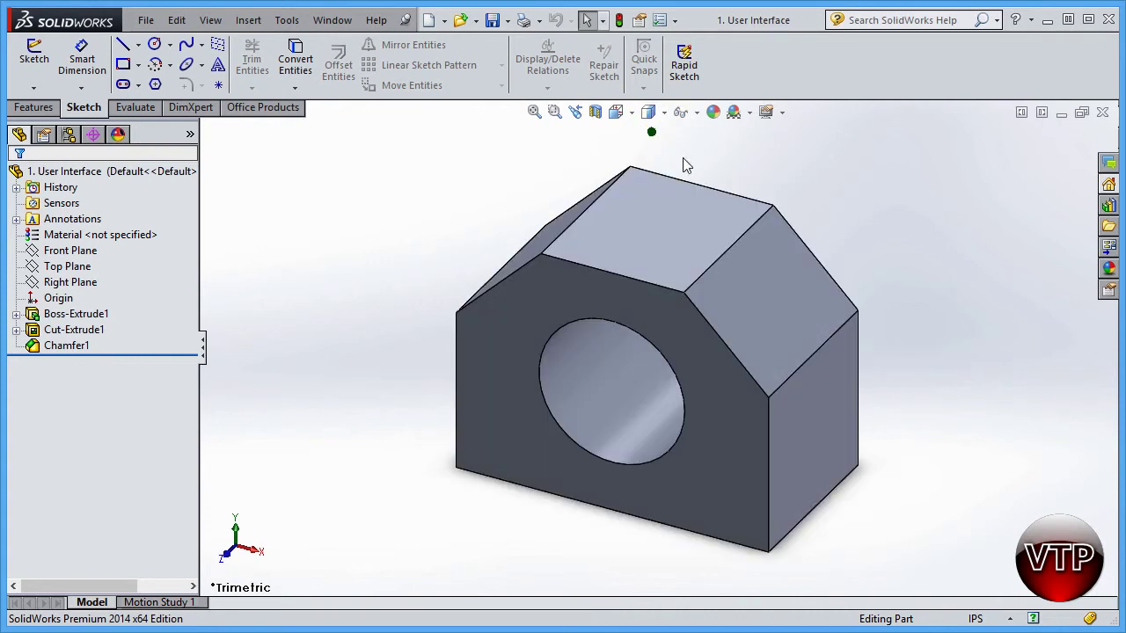
Step: Try green and white as the whole part's color, show the advanced appearance options, and discard the color change
left_click(713, 112)
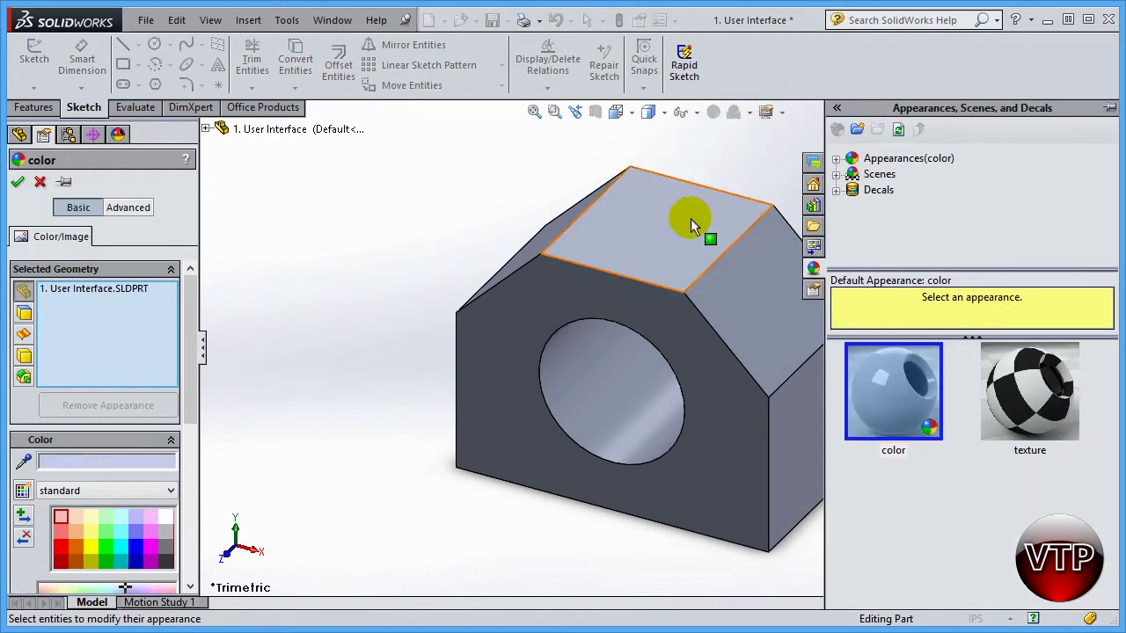
left_click(112, 553)
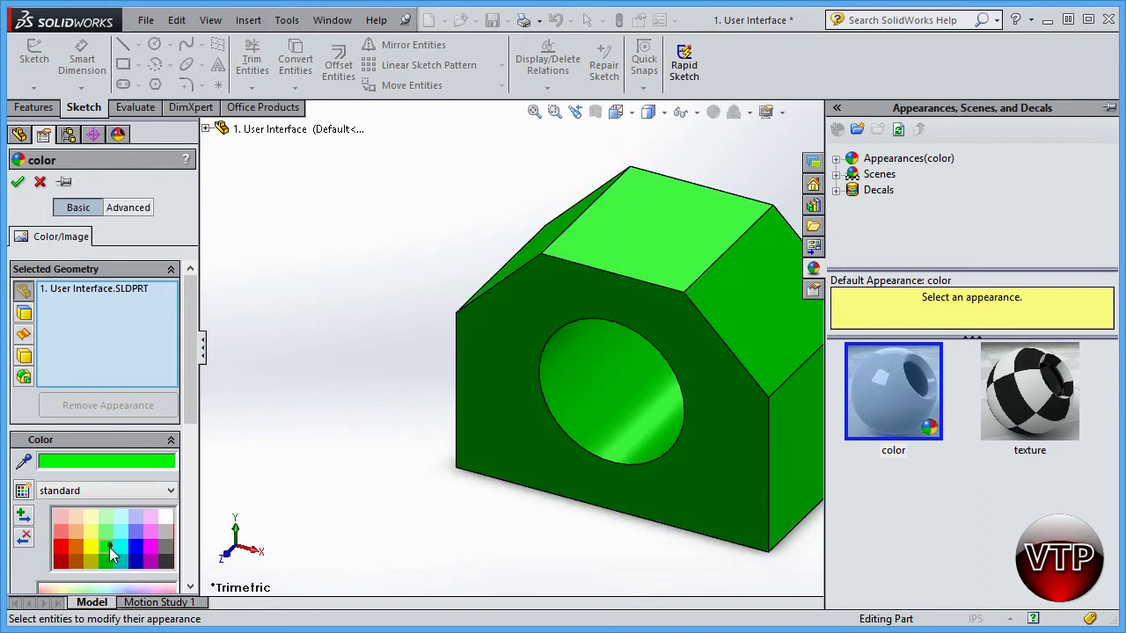
left_click(165, 517)
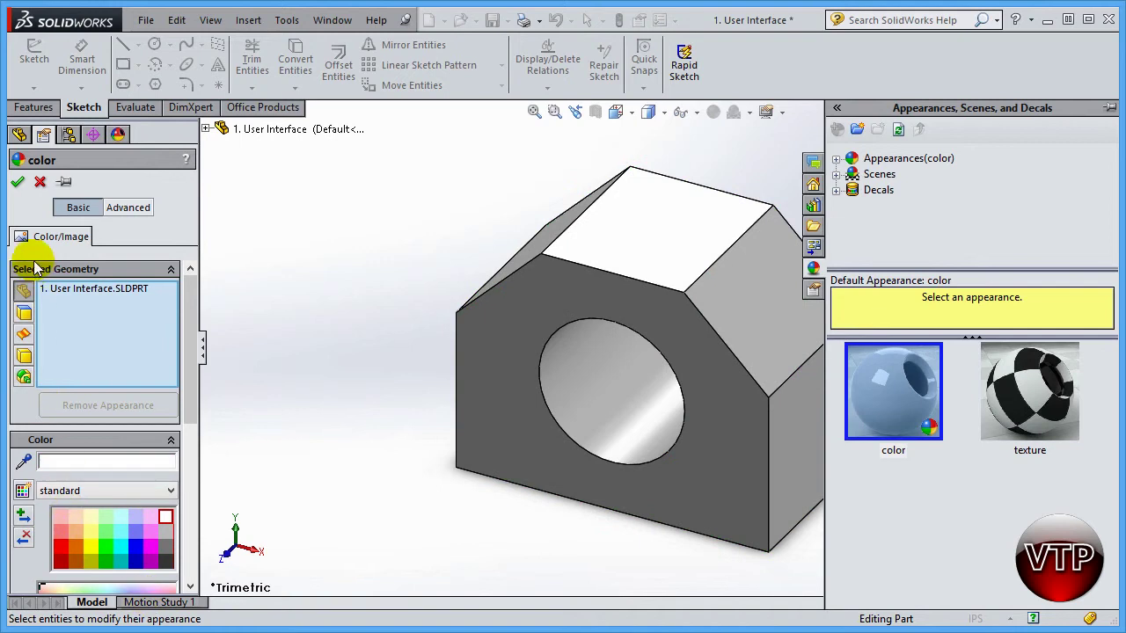
left_click(128, 206)
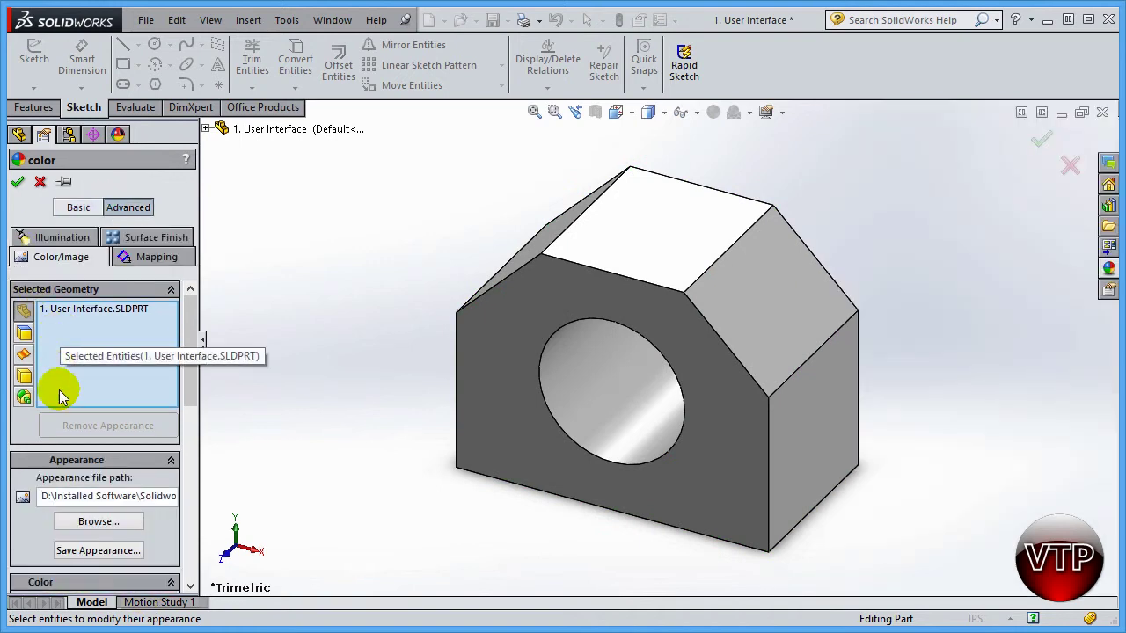
left_click(17, 182)
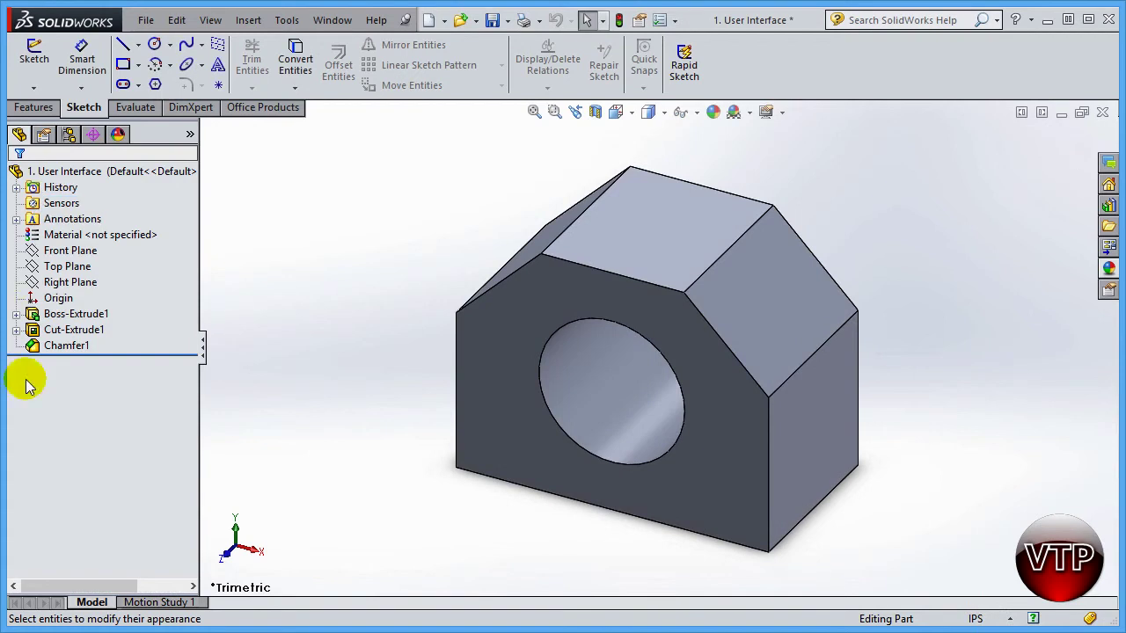
Step: Apply the Rooftop scene to the part, and replace it with the Urban 5 Background scene
left_click(750, 115)
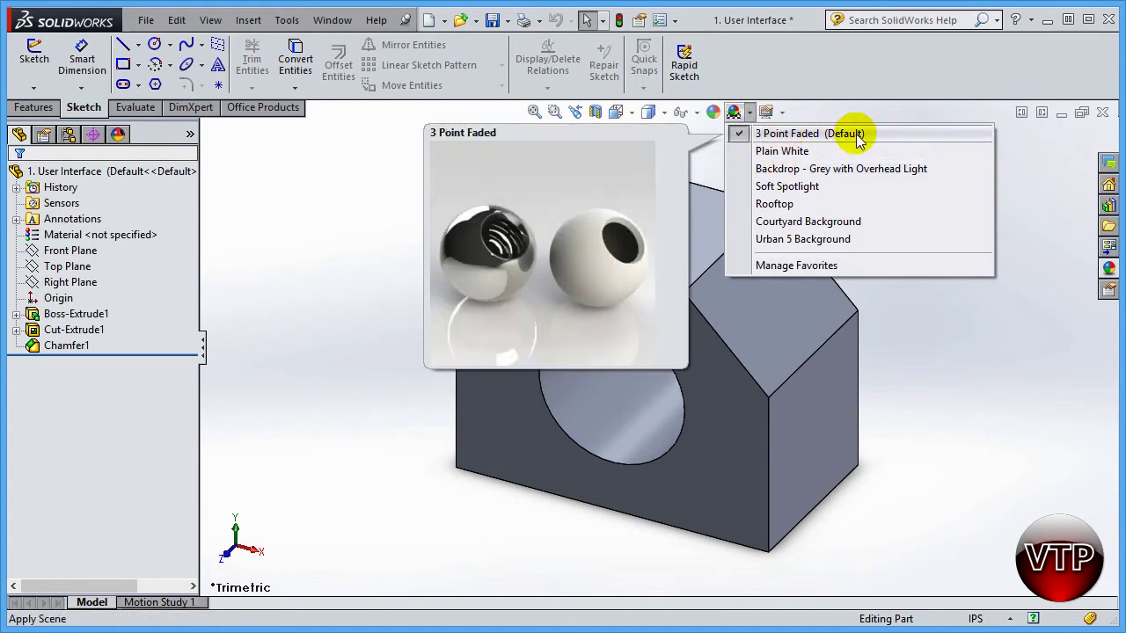
left_click(794, 208)
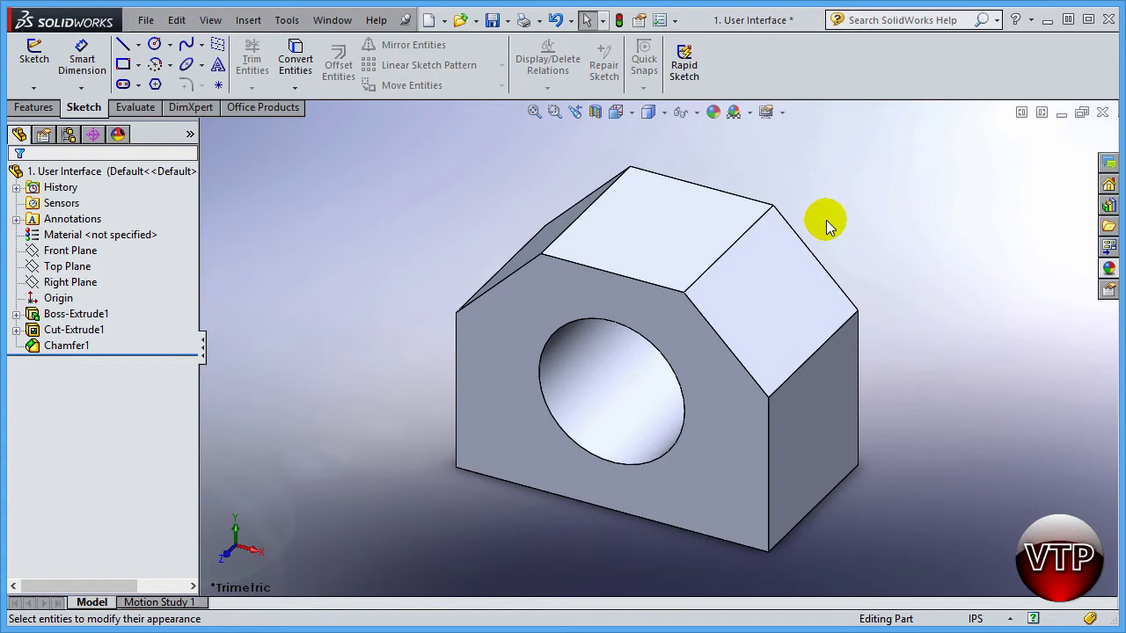
left_click(750, 112)
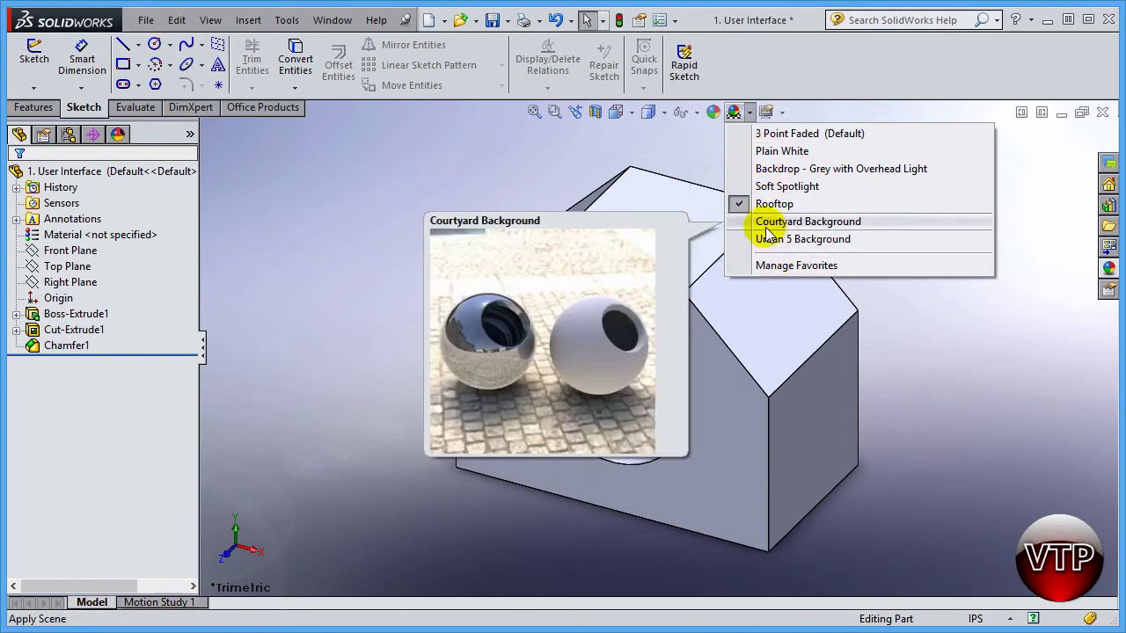
left_click(776, 239)
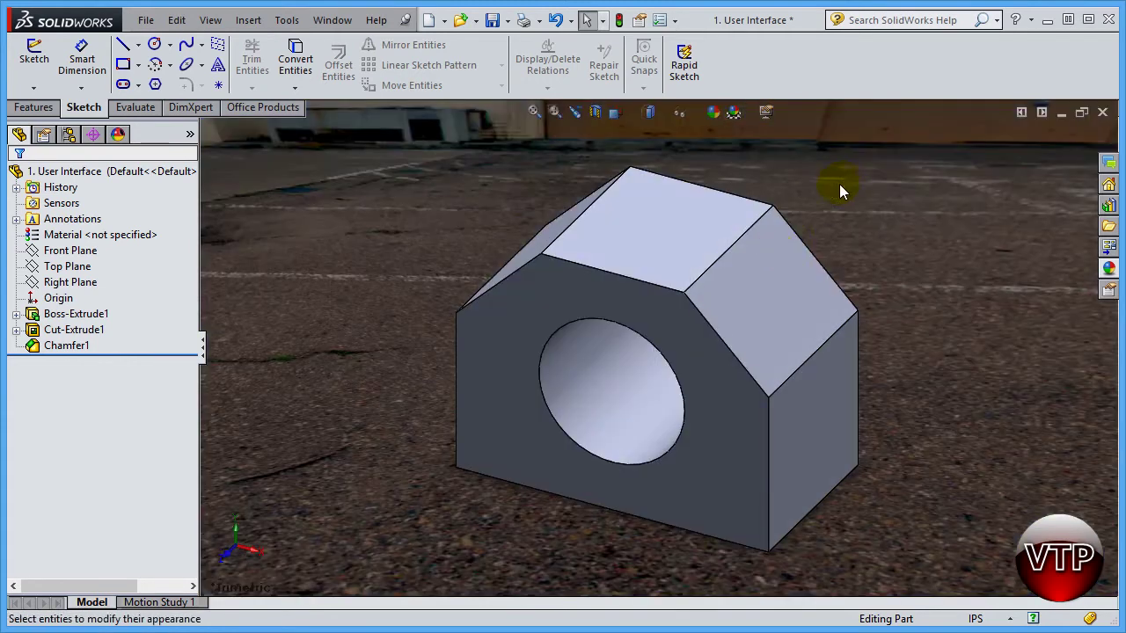
Step: Orbit and zoom around the part to examine it against the surrounding urban background
middle_click_drag(890, 420, 957, 337)
mouse_move(658, 377)
middle_mouse_down()
mouse_move(390, 352)
mouse_move(603, 432)
mouse_move(592, 452)
mouse_move(500, 452)
mouse_move(677, 379)
middle_mouse_up()
middle_click_drag(915, 274, 843, 282)
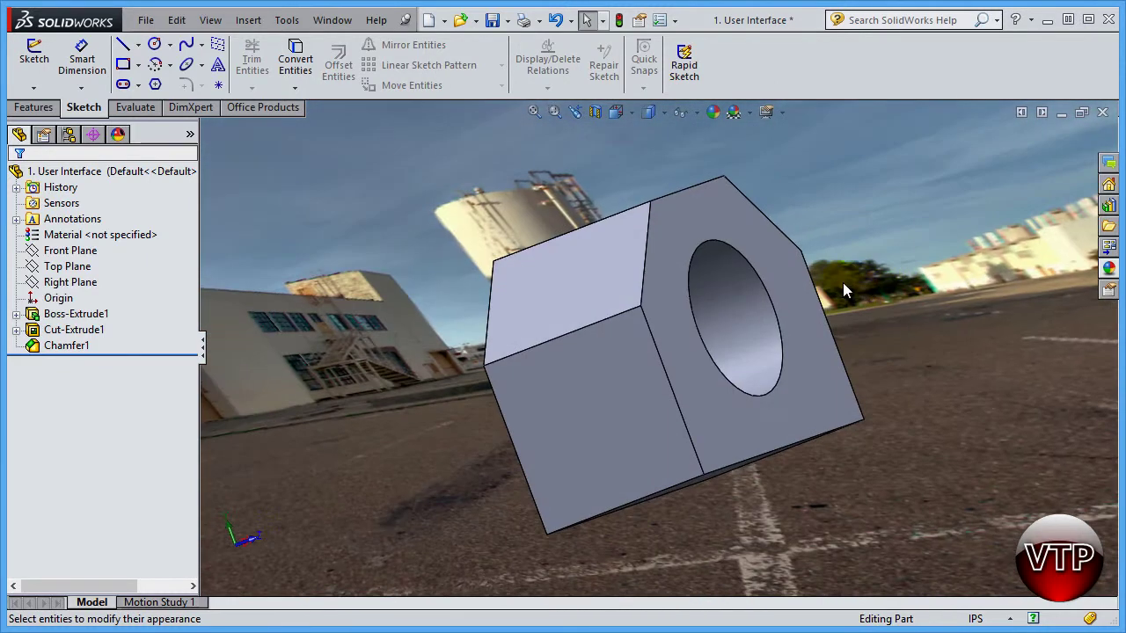
middle_click_drag(837, 146, 897, 358)
scroll(903, 379, "down", 6)
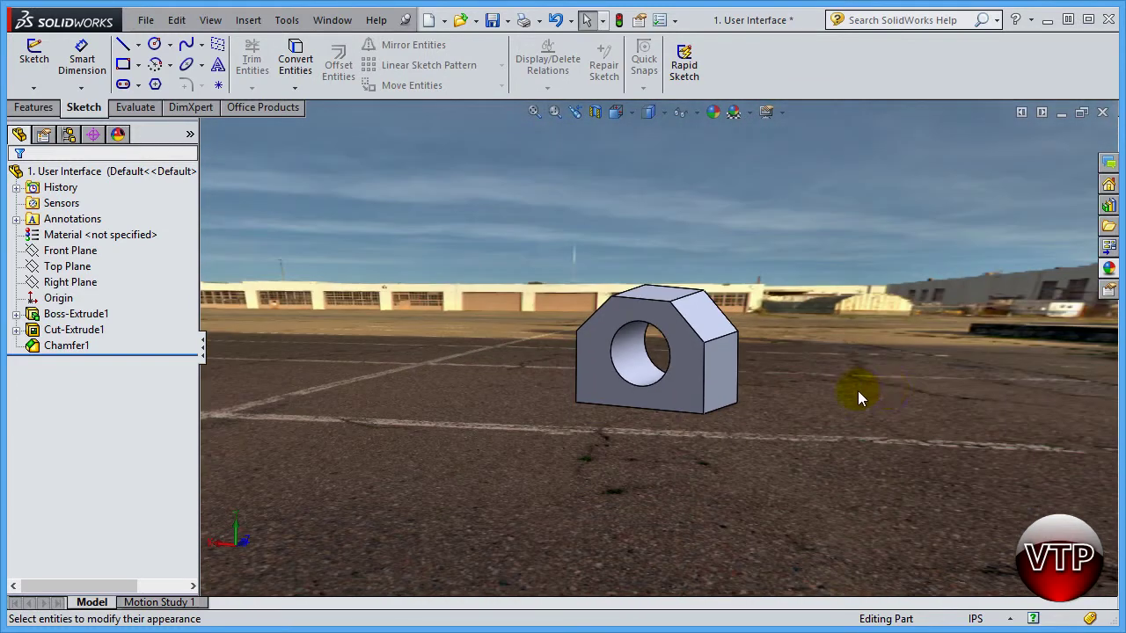
middle_click_drag(776, 348, 877, 402)
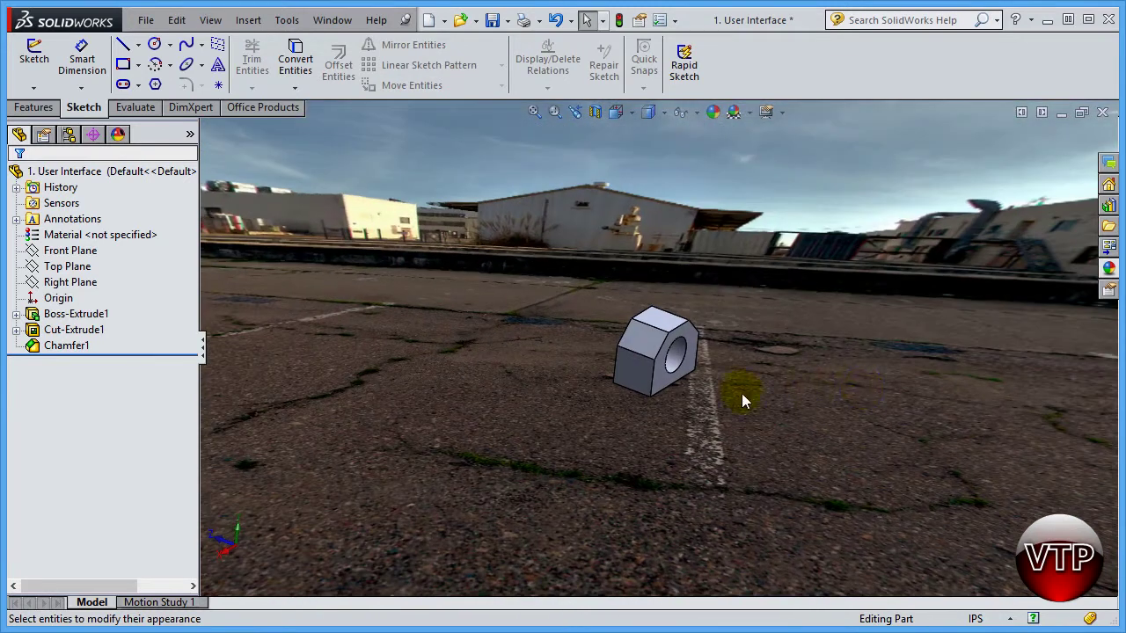
scroll(678, 377, "down", 3)
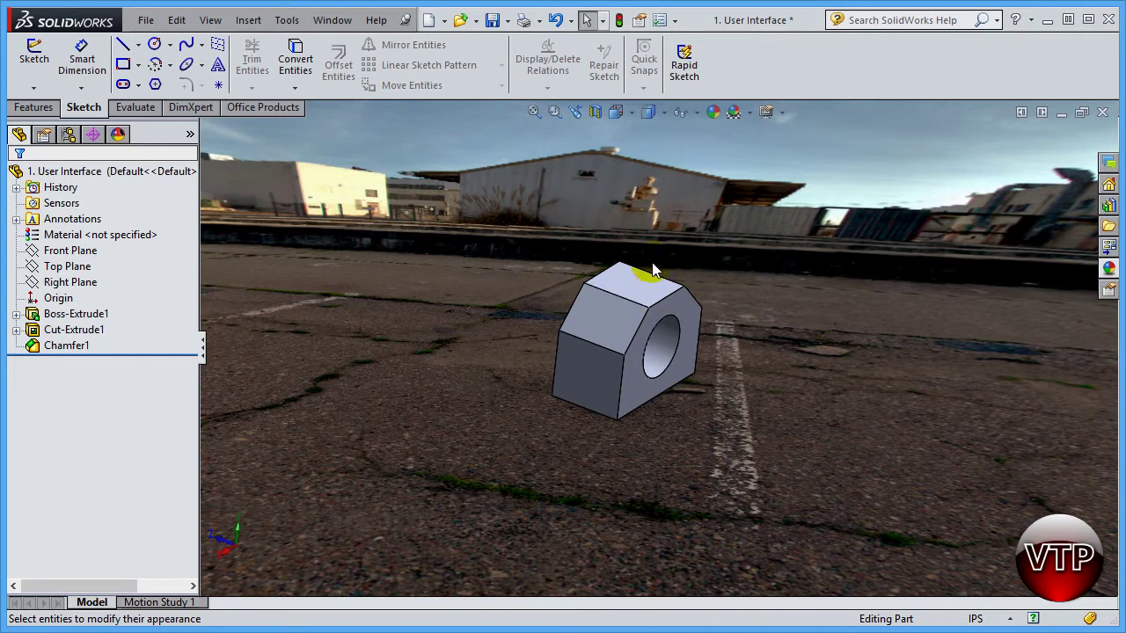
Step: Look at the view settings, and replace the urban background with the default 3 Point Faded scene
left_click(767, 112)
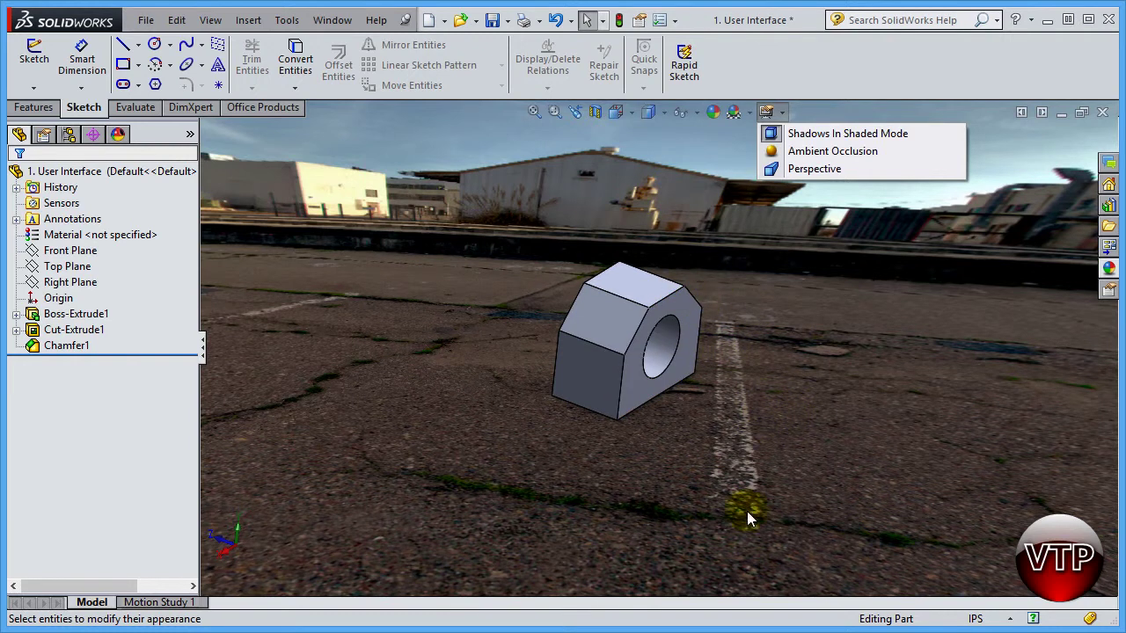
left_click(732, 111)
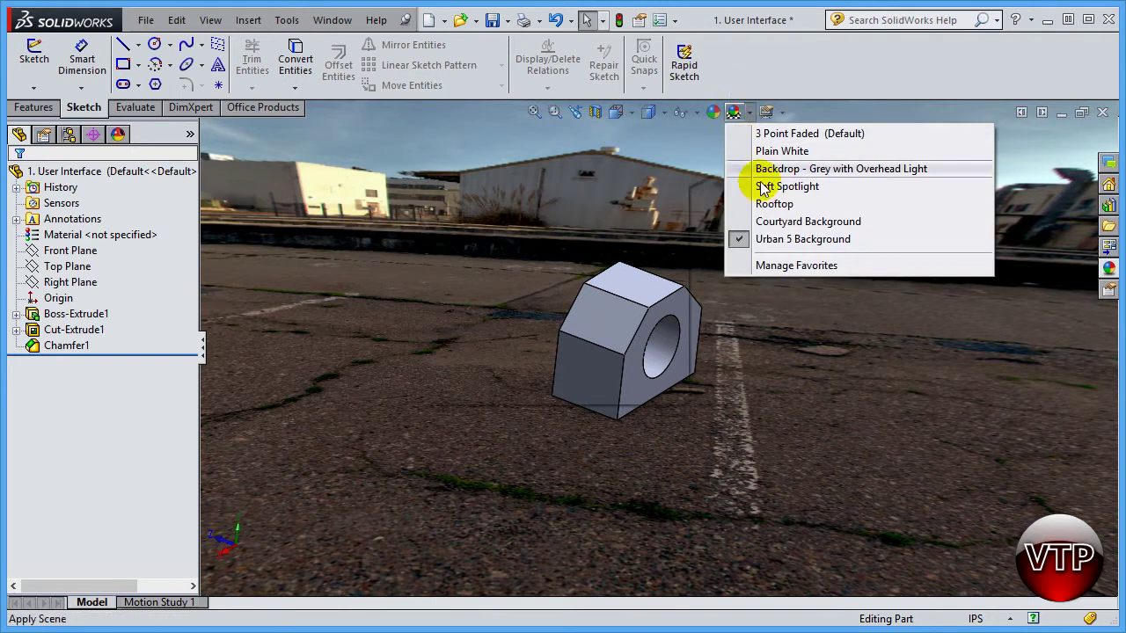
left_click(770, 151)
Step: Look at the Ambient Occlusion view setting, and examine the part's shading and shadow from several angles
left_click(782, 113)
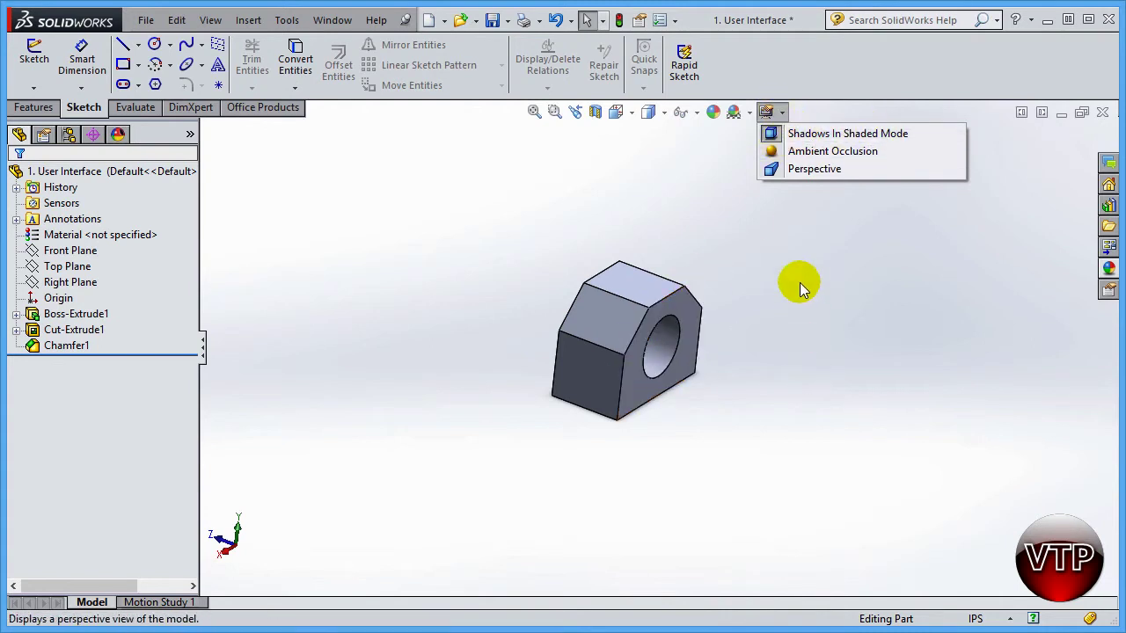
left_click(808, 151)
scroll(792, 335, "up", 5)
middle_click_drag(761, 360, 575, 375)
scroll(616, 356, "down", 3)
scroll(662, 334, "down", 3)
middle_click_drag(666, 339, 676, 278)
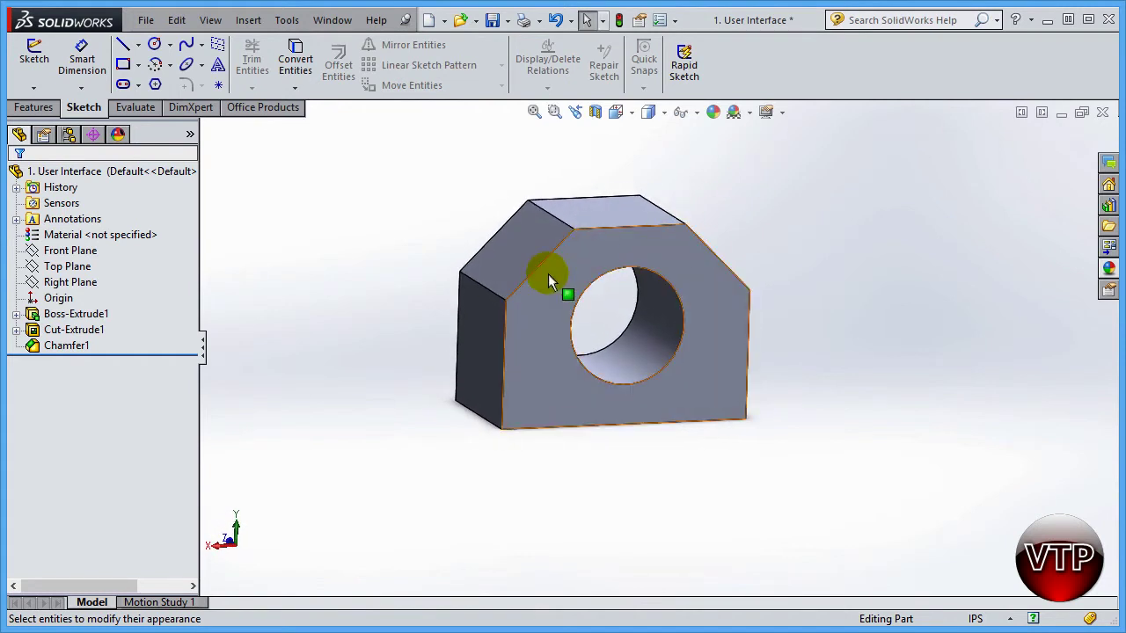
middle_click_drag(812, 156, 893, 176)
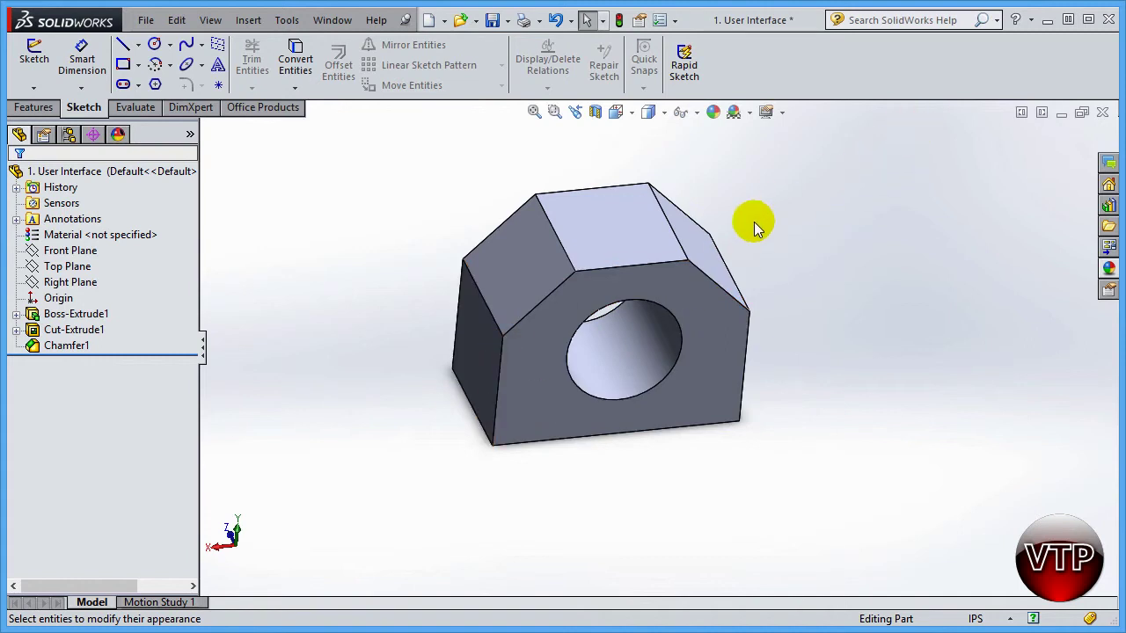
Step: Try Ambient Occlusion on the part, and turn off Shadows In Shaded Mode
left_click(781, 114)
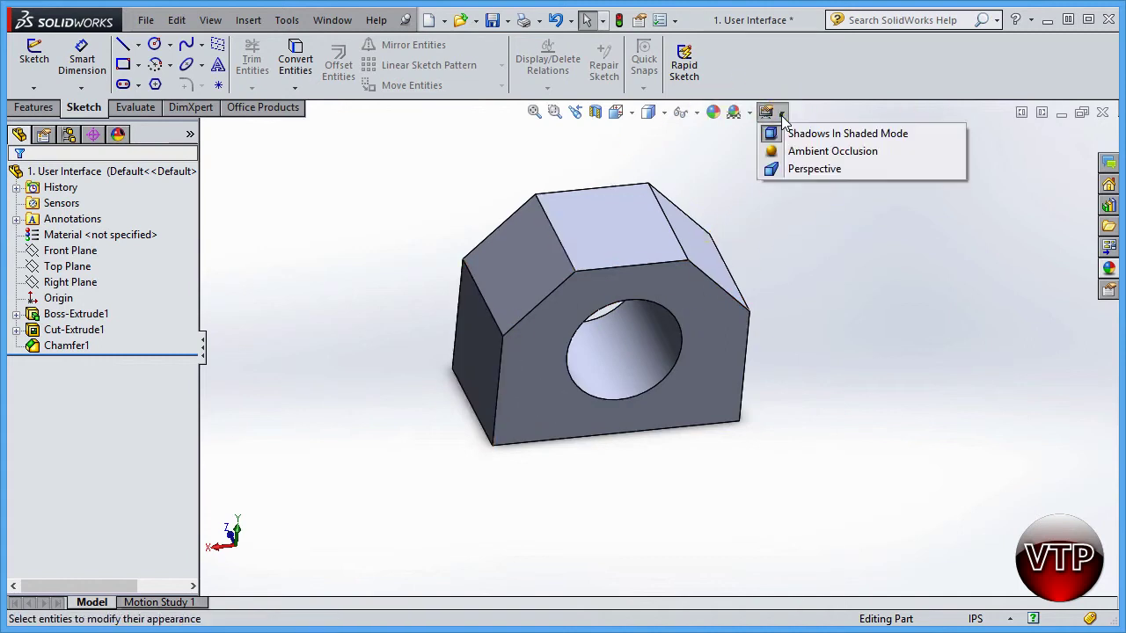
left_click(804, 153)
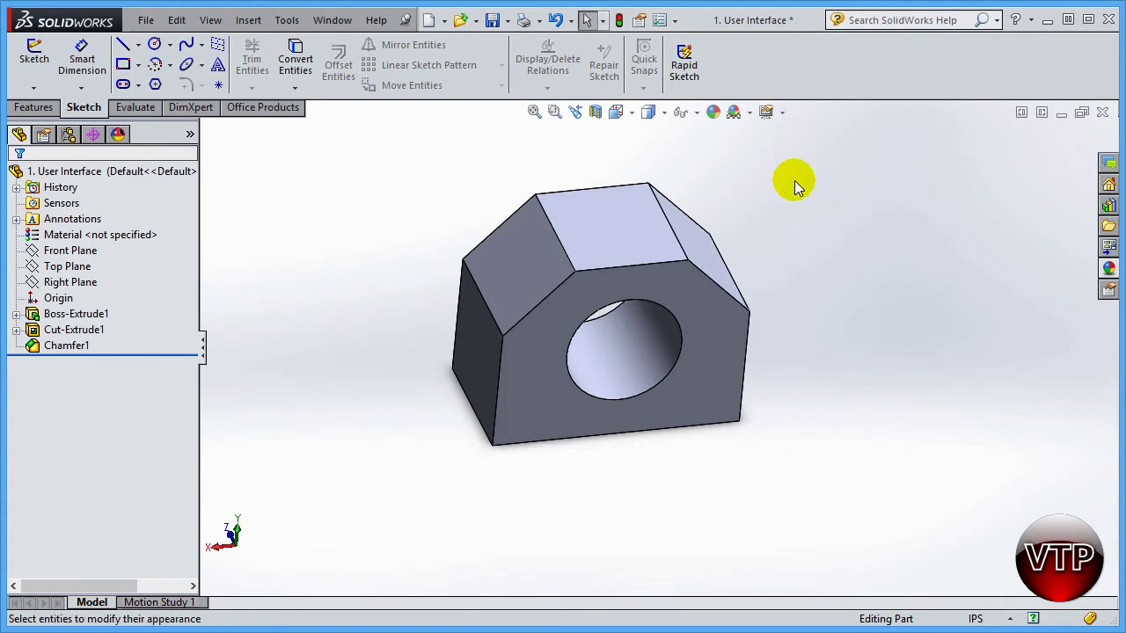
left_click(782, 113)
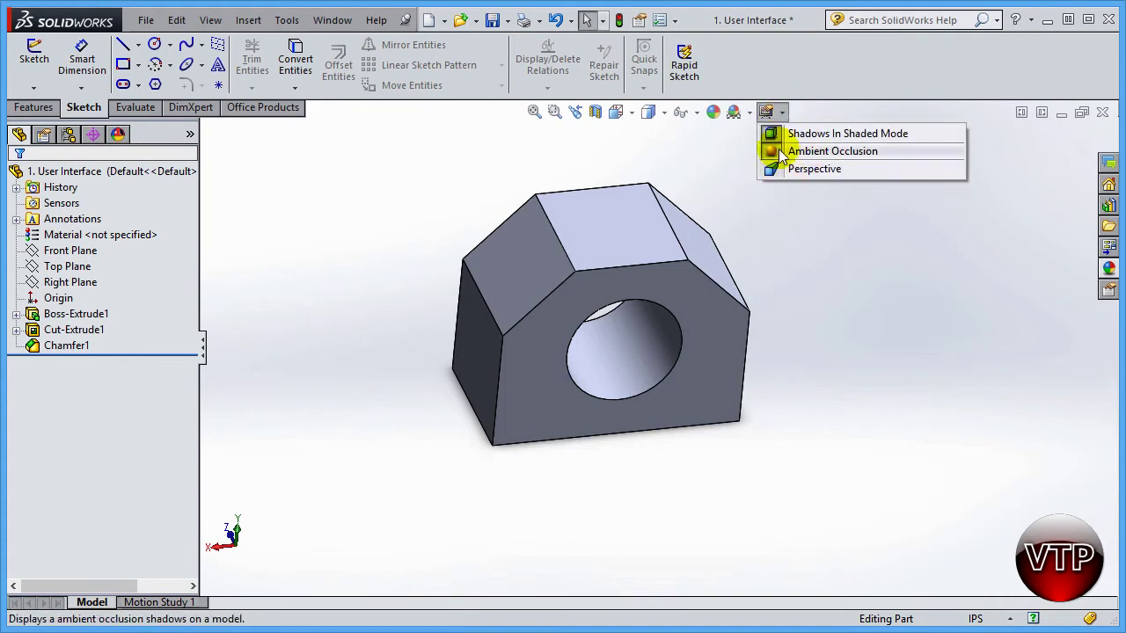
left_click(766, 134)
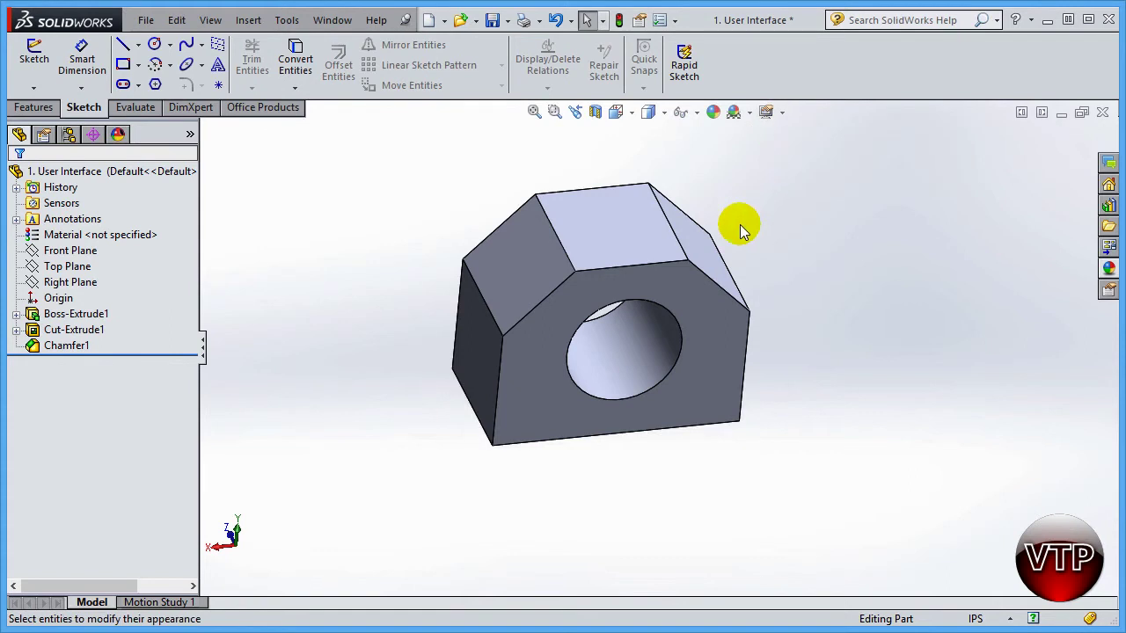
Step: Try the Perspective display on the part, and orbit around it to examine the effect
left_click(777, 112)
left_click(774, 171)
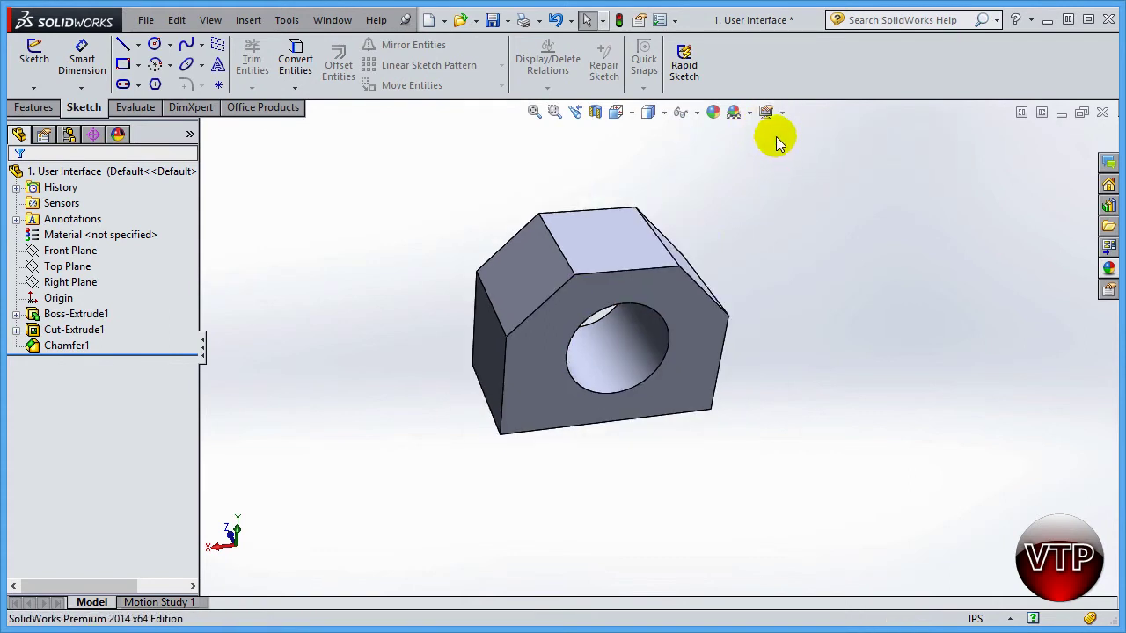
middle_click_drag(625, 371, 586, 425)
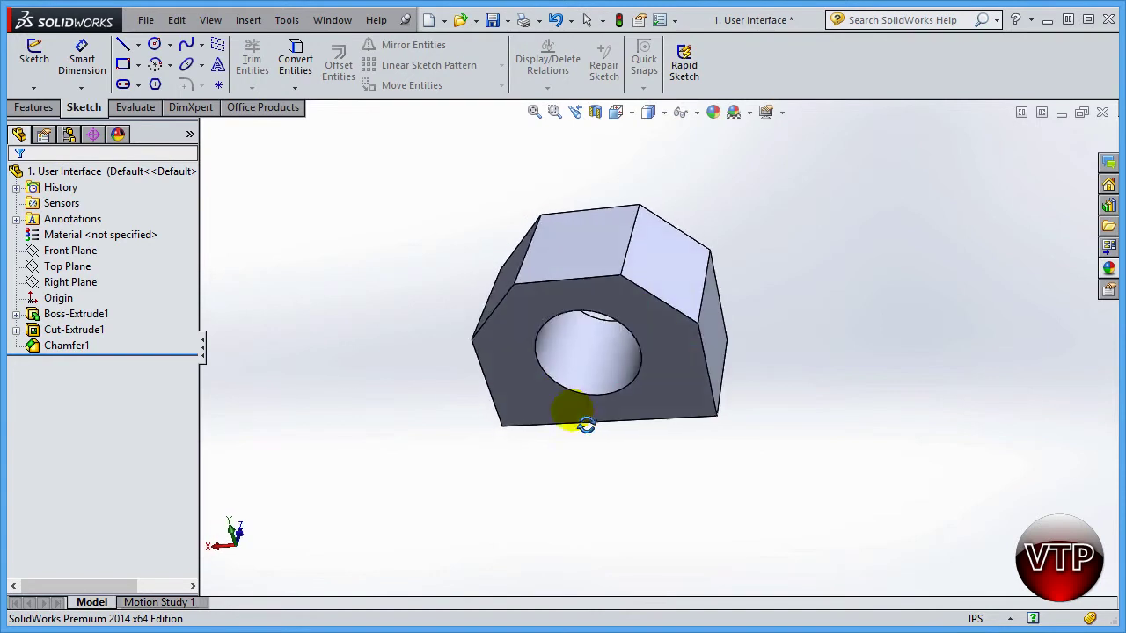
Step: Restore the earlier view settings, with Ambient Occlusion and Perspective off and Shadows In Shaded Mode on
left_click(777, 112)
left_click(778, 151)
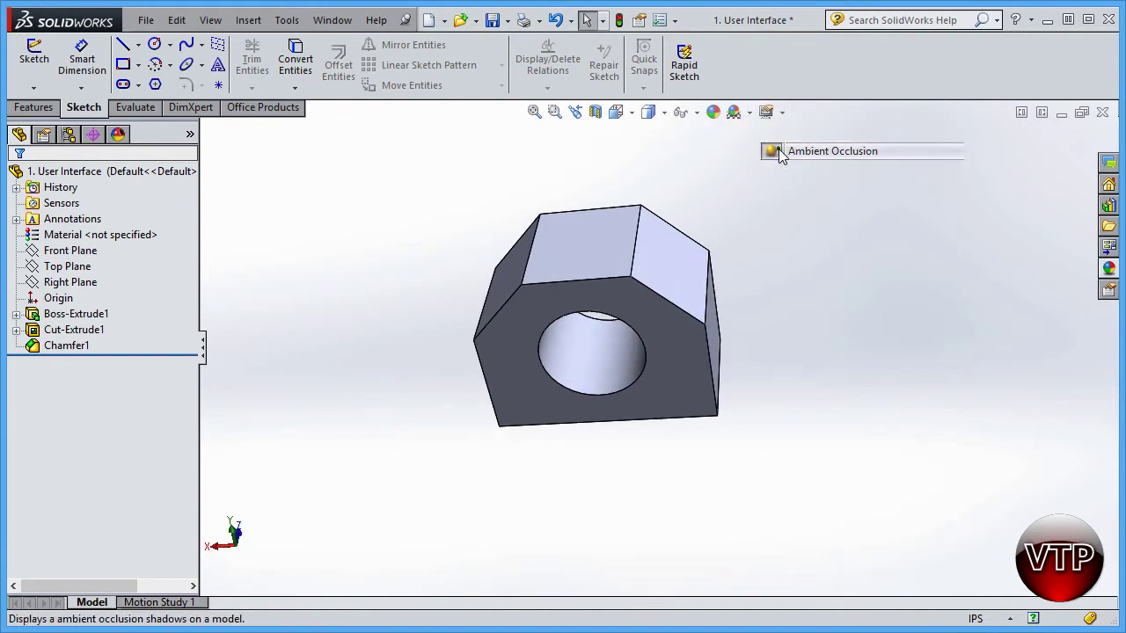
left_click(778, 112)
left_click(774, 169)
left_click(778, 112)
left_click(786, 134)
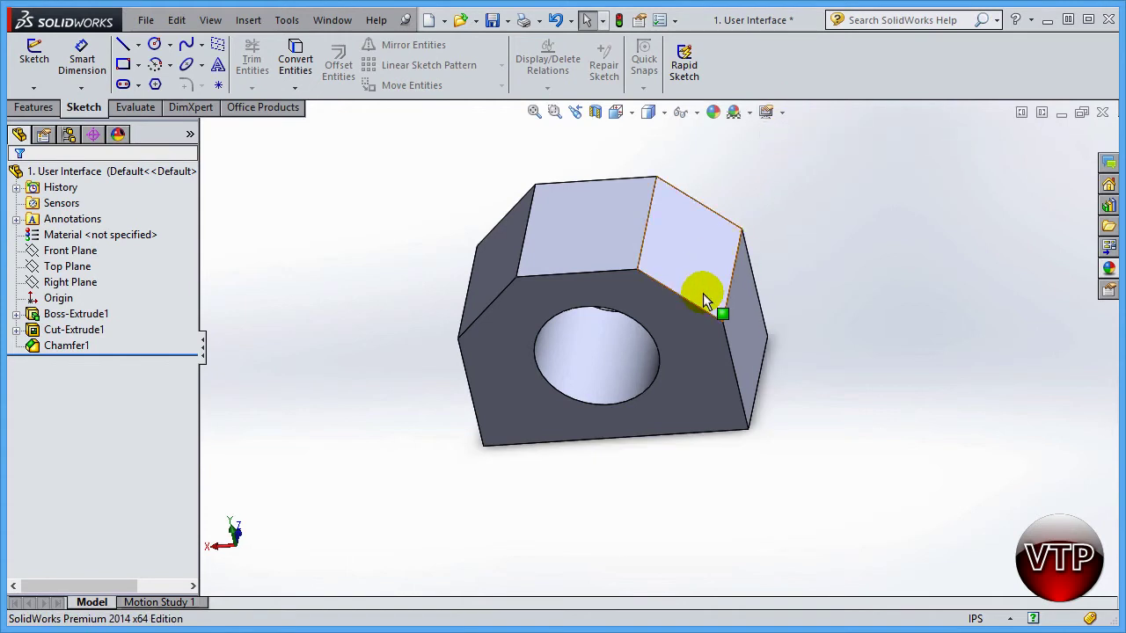
Step: Turn off Shadows In Shaded Mode to compare the part without its shadow, and turn the setting back on
left_click(780, 111)
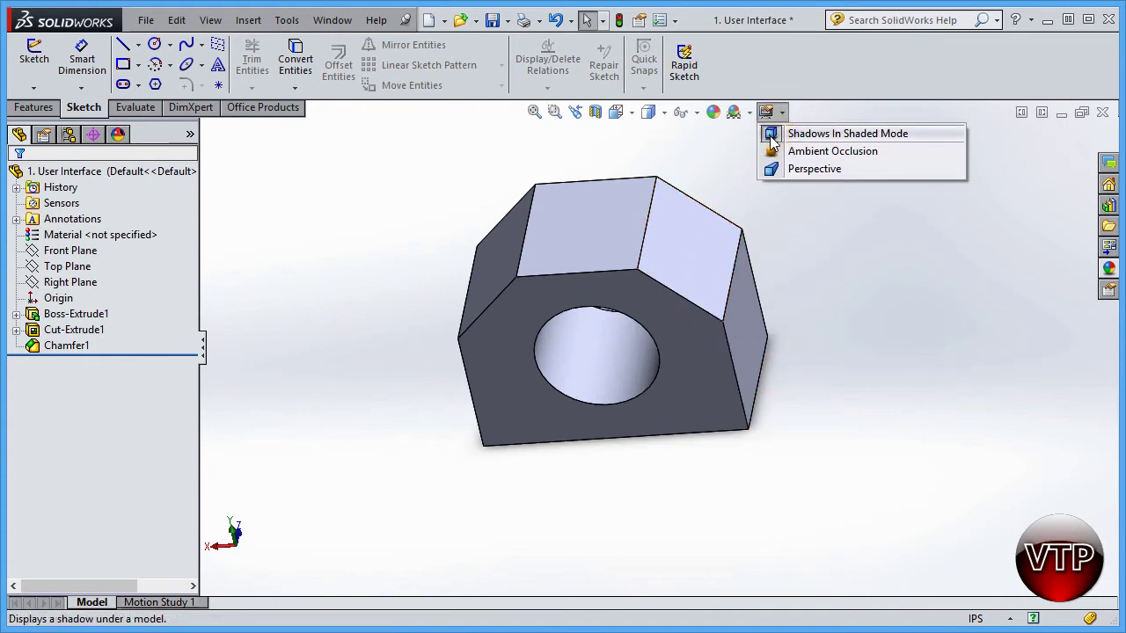
left_click(771, 134)
left_click(766, 360)
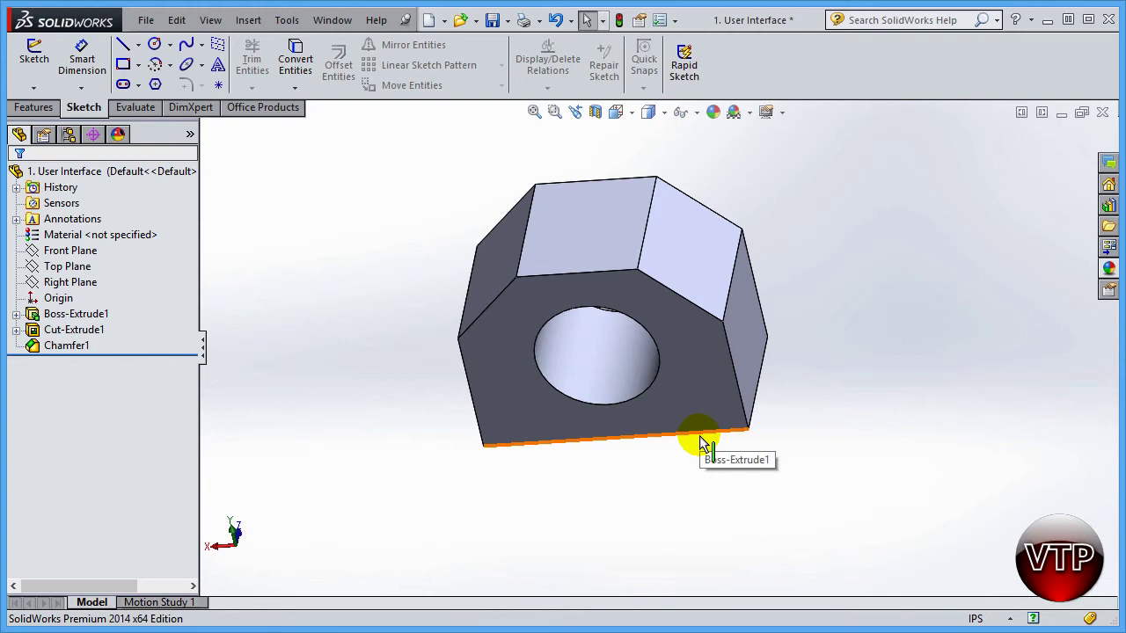
left_click(782, 112)
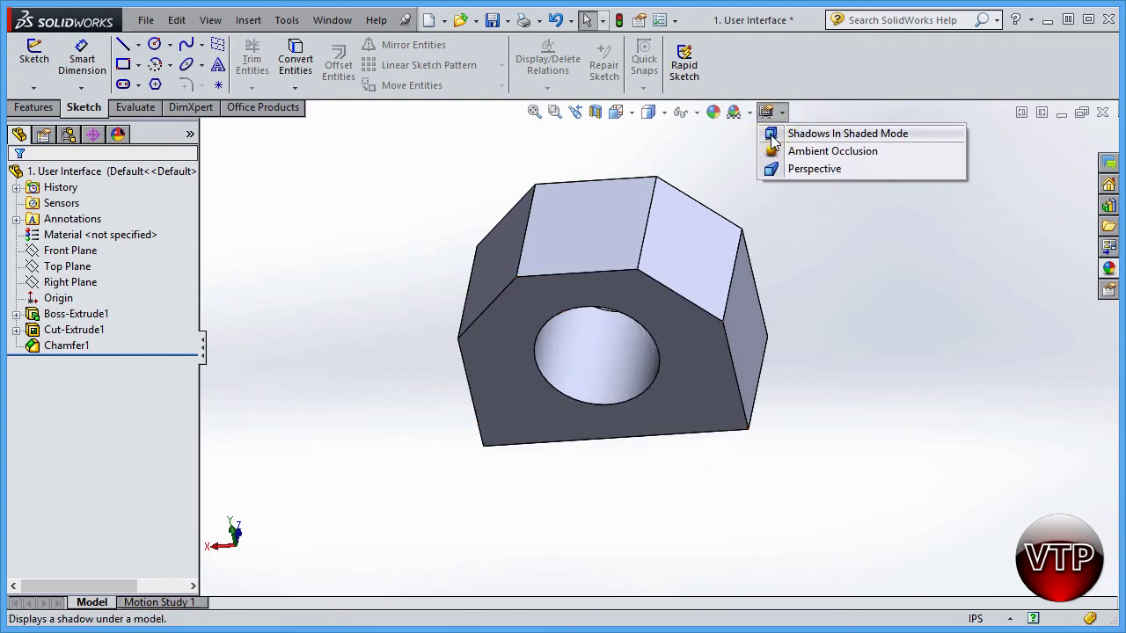
left_click(771, 135)
Step: Orbit and zoom around the part to examine the shadow beneath it from different angles
middle_click_drag(520, 478, 687, 401)
scroll(690, 406, "down", 5)
scroll(880, 433, "up", 5)
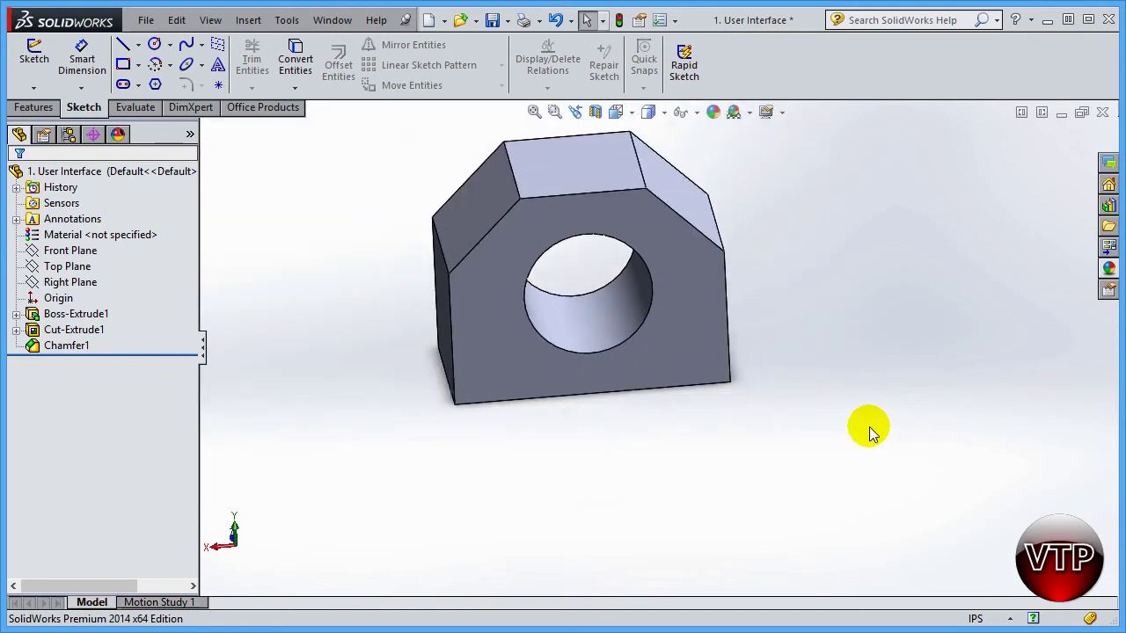
scroll(659, 309, "down", 1)
middle_click_drag(754, 366, 785, 341)
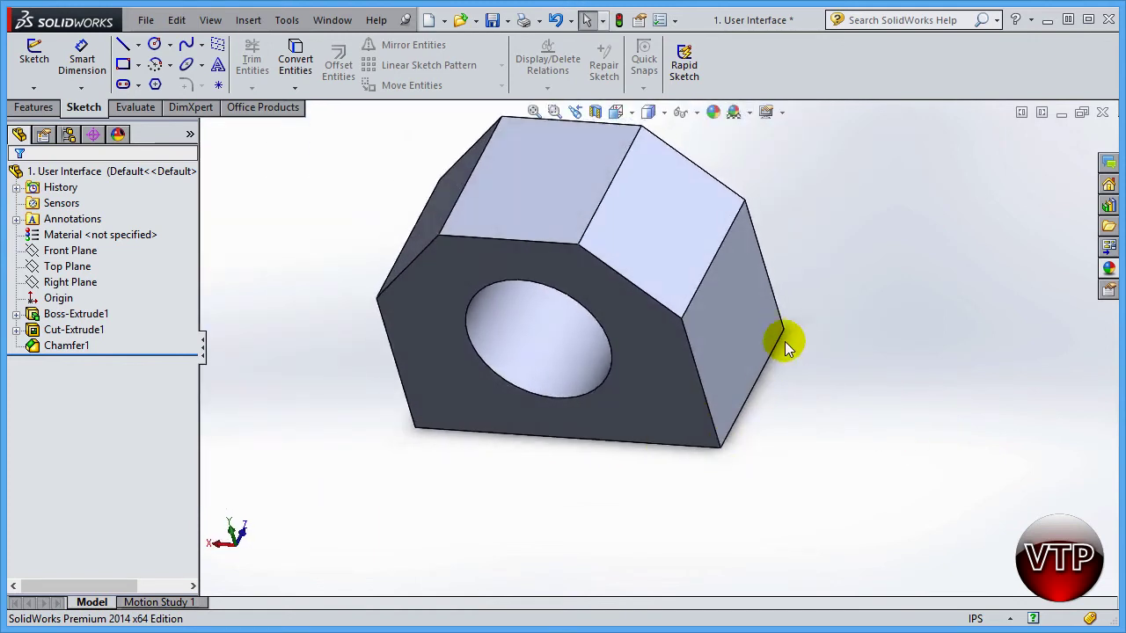
scroll(743, 334, "up", 2)
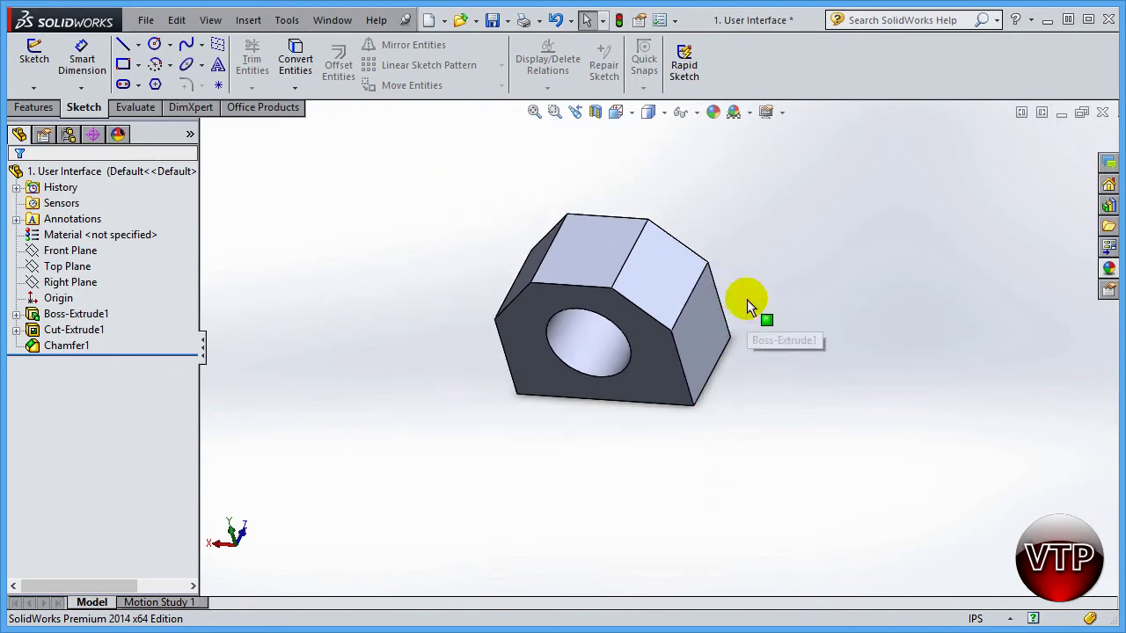
scroll(607, 291, "down", 2)
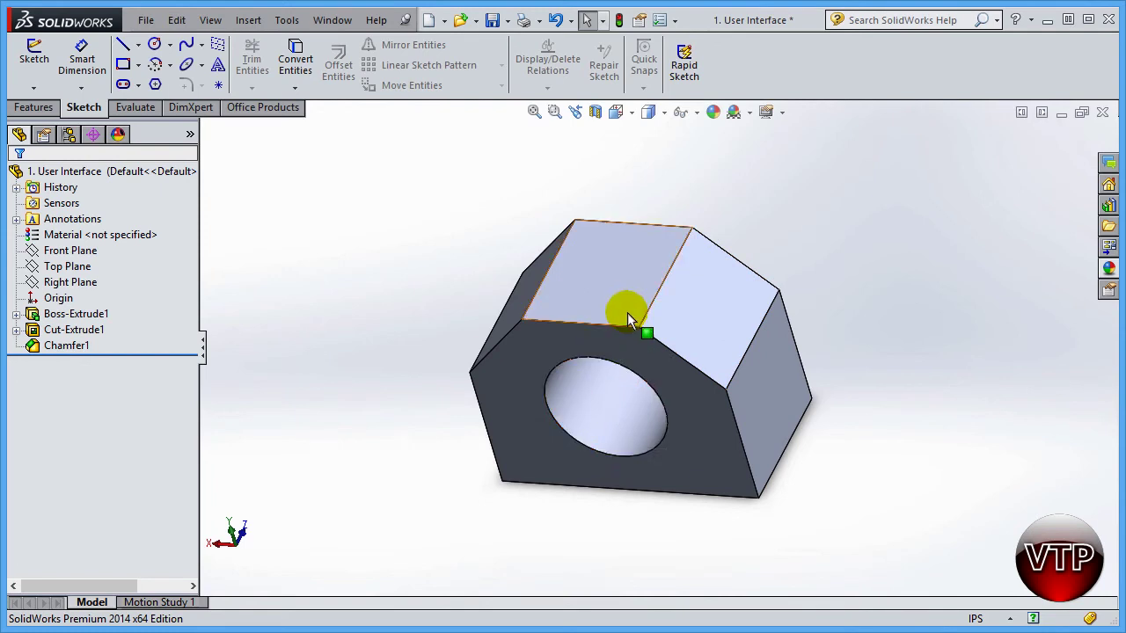
Step: Select the flat face around the hole, orient the view normal to it, and clear the selection
middle_click_drag(630, 381, 748, 358)
left_click(749, 355)
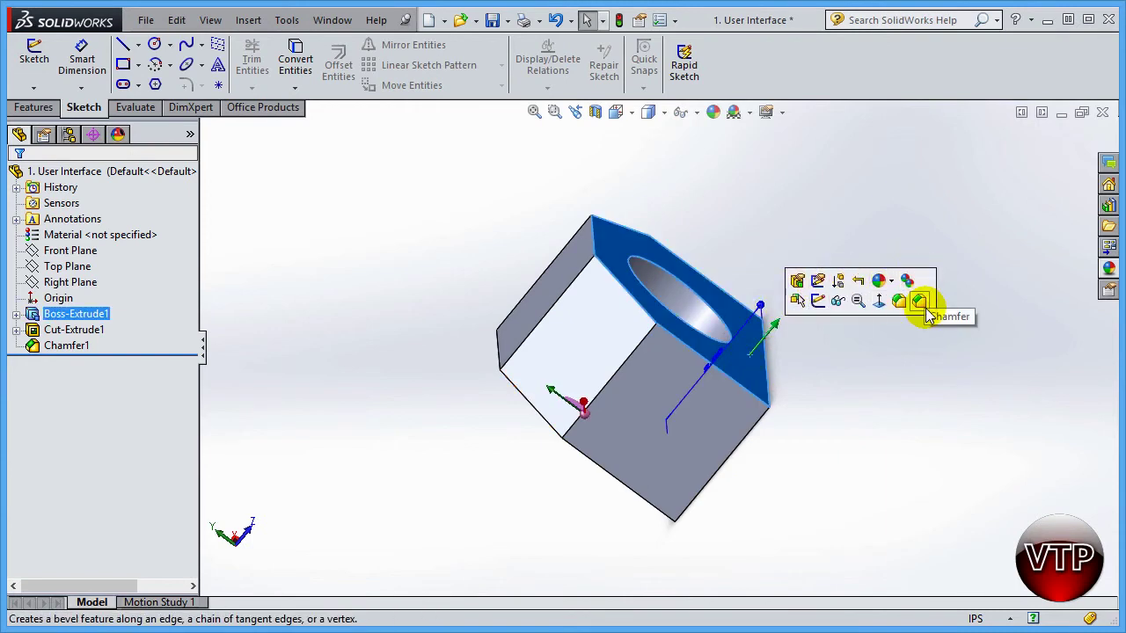
left_click(882, 308)
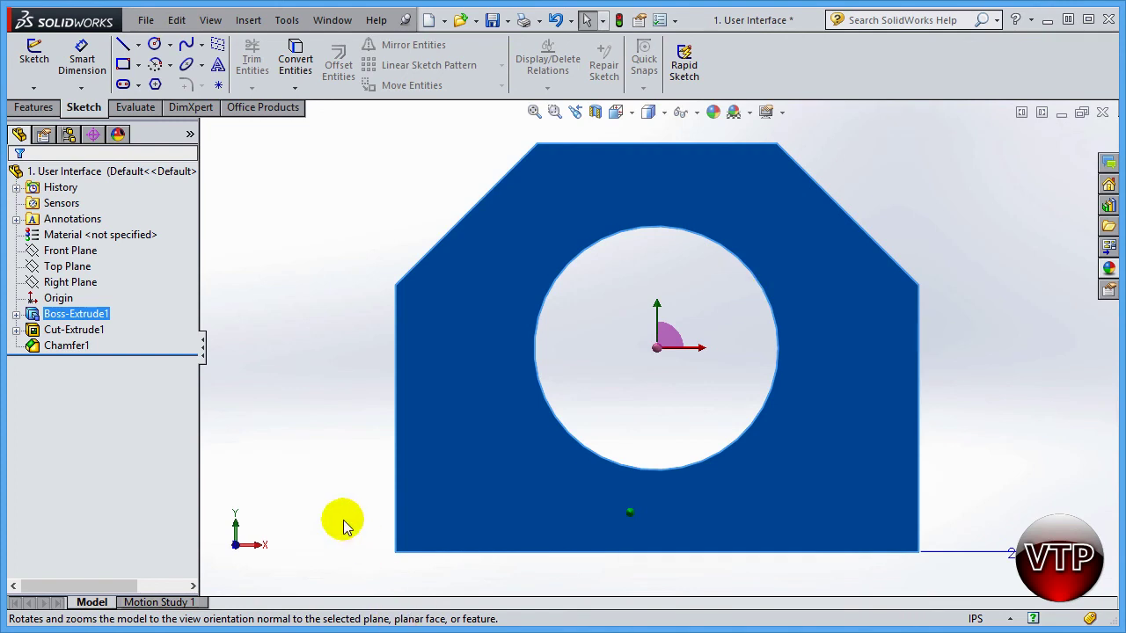
left_click(295, 419)
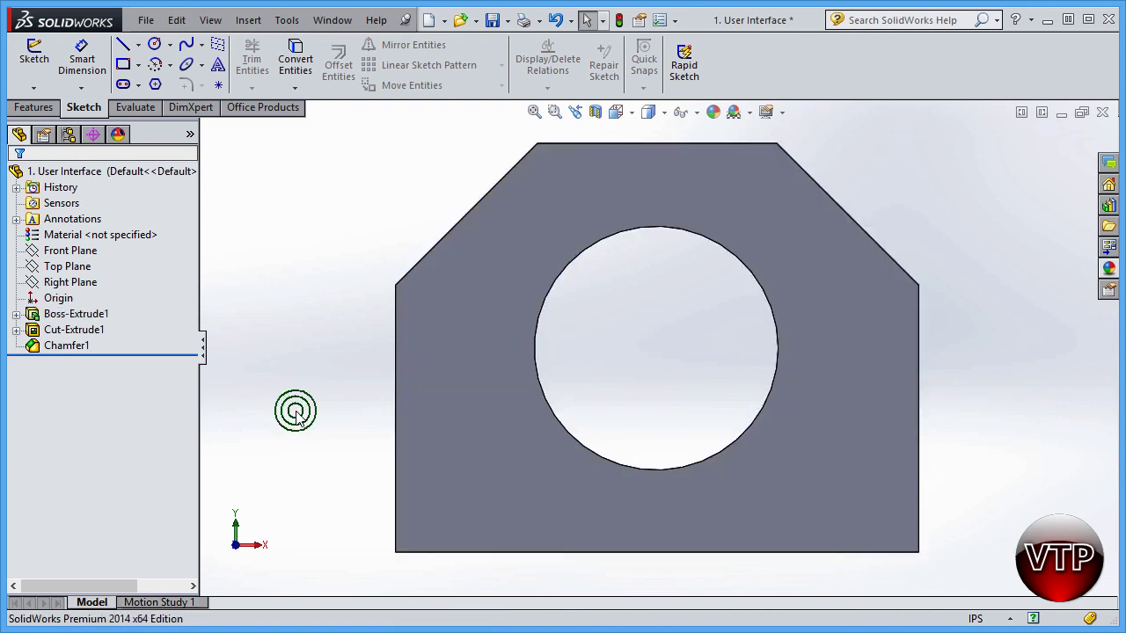